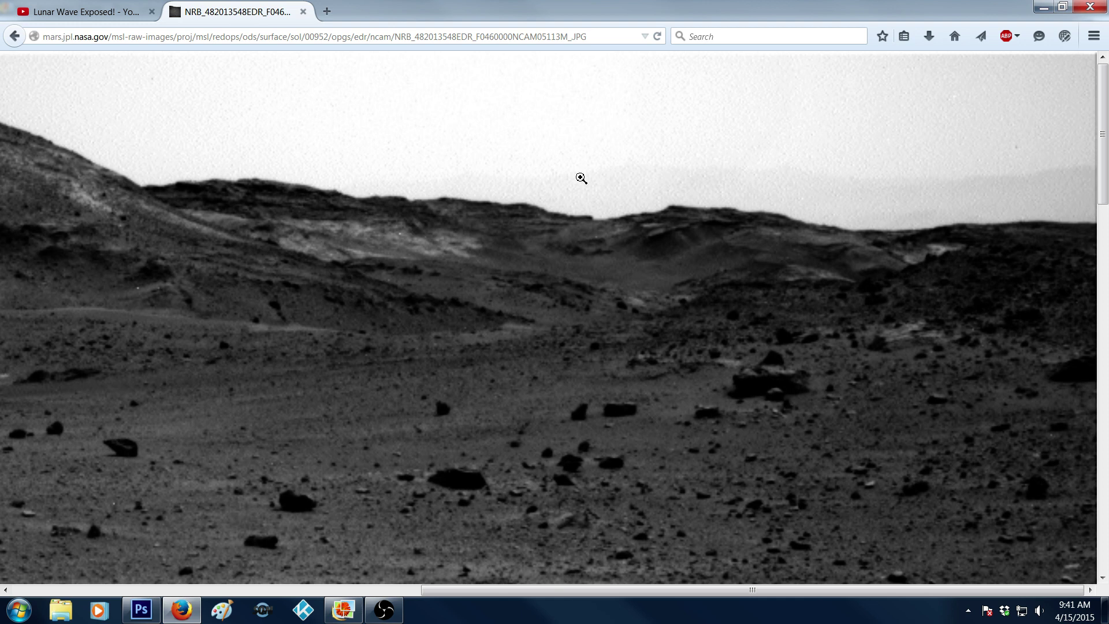
# Return from the full-size photo to the Curiosity Rover Raw Images page and review the image's source page
pyautogui.click(581, 178)
pyautogui.click(22, 37)
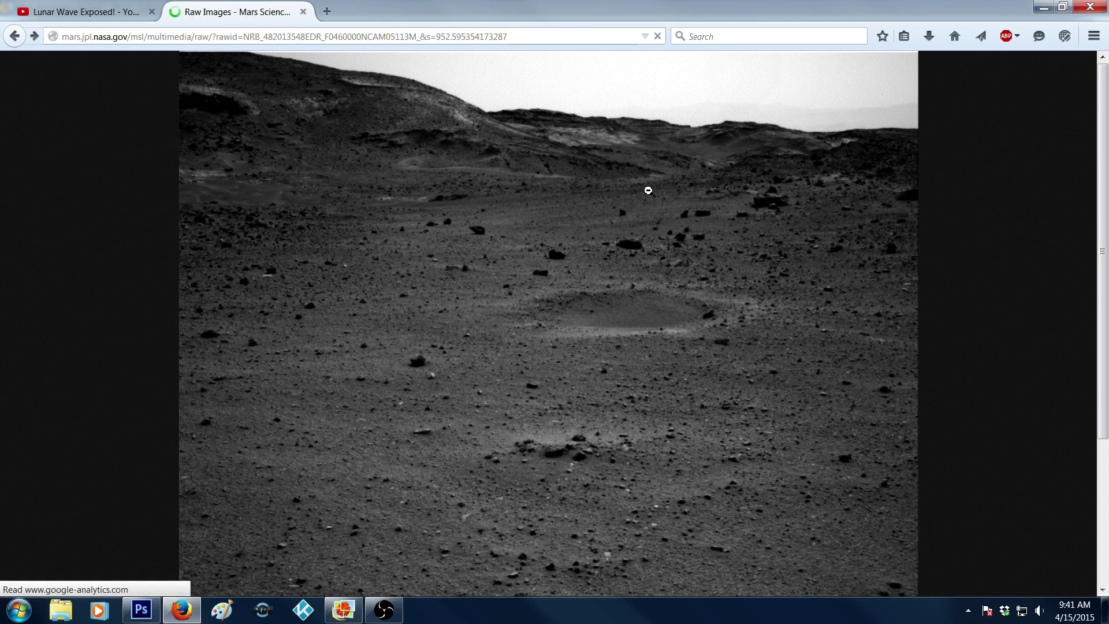
pyautogui.scroll(15, 555, 416)
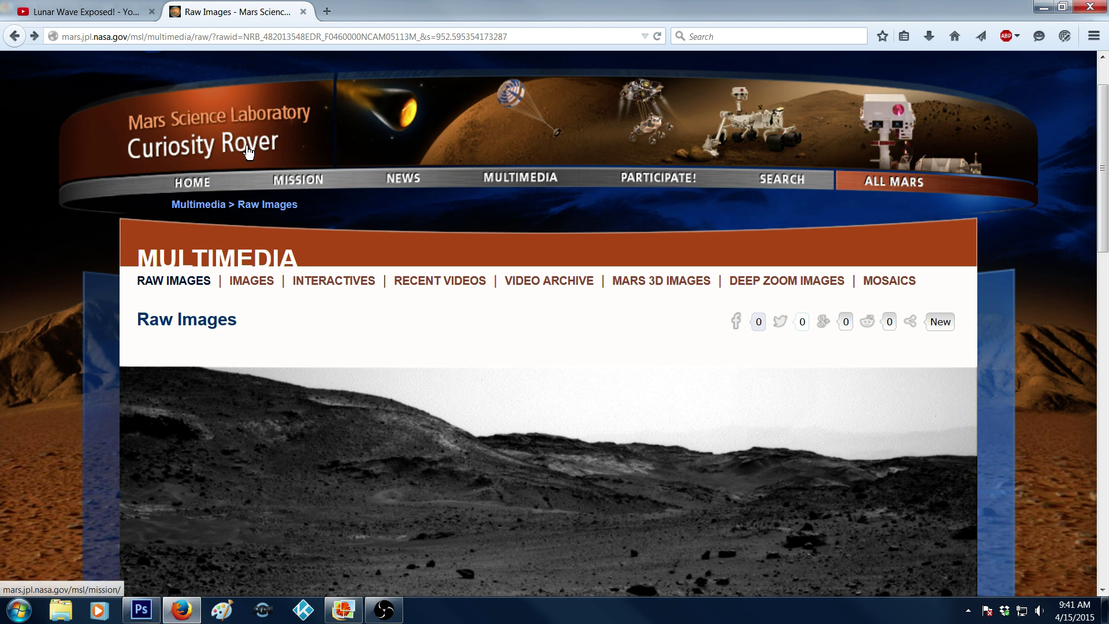
pyautogui.scroll(-2, 1050, 289)
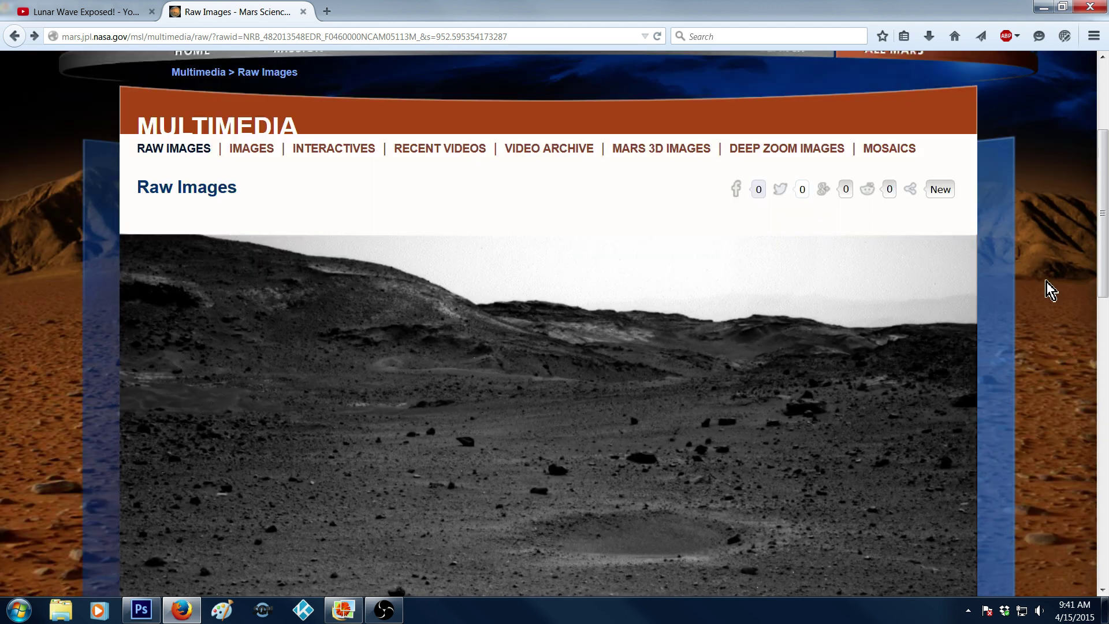
pyautogui.scroll(-2, 1045, 282)
pyautogui.scroll(5, 1046, 282)
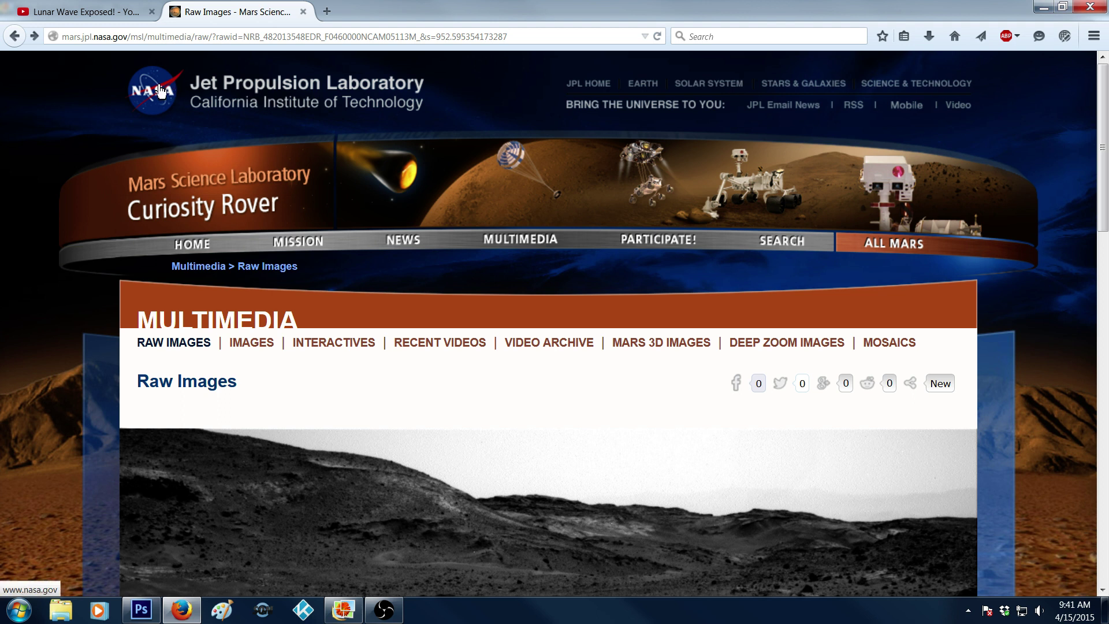
# Switch to Photoshop and examine the hills, ridge and crater of the original Mars photo at up to 500% magnification
pyautogui.click(142, 610)
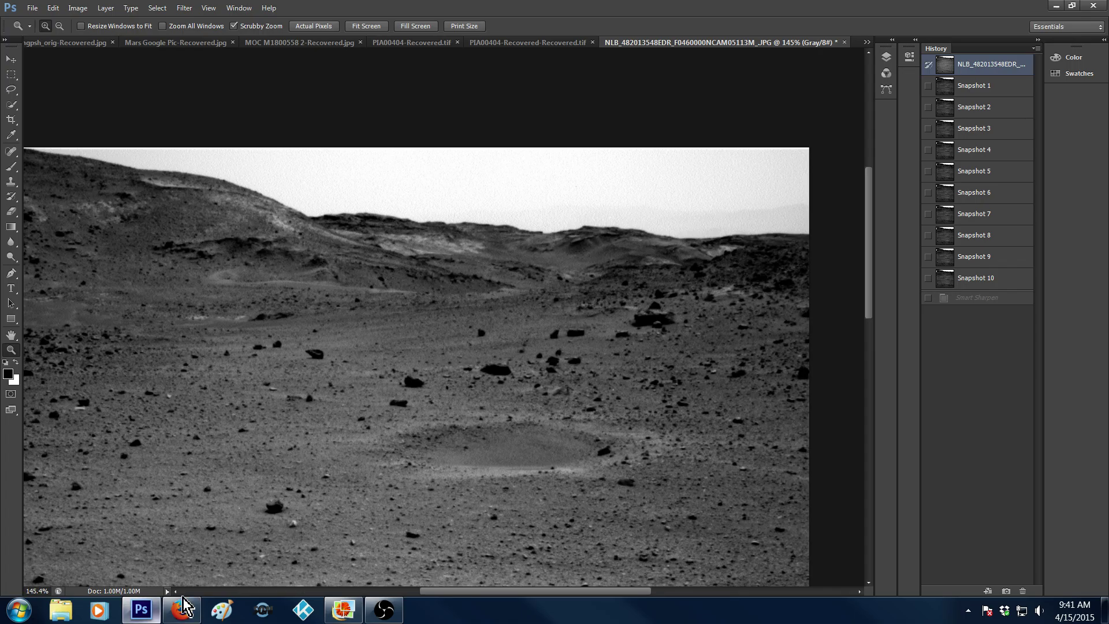
pyautogui.moveTo(558, 591); pyautogui.dragTo(548, 591)
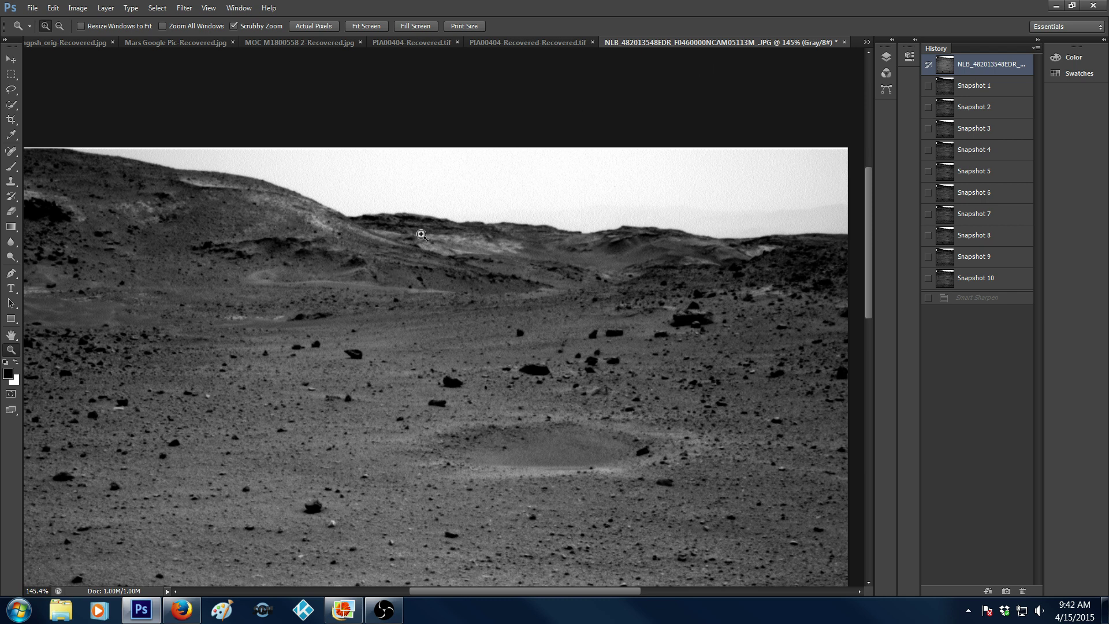
pyautogui.click(747, 276)
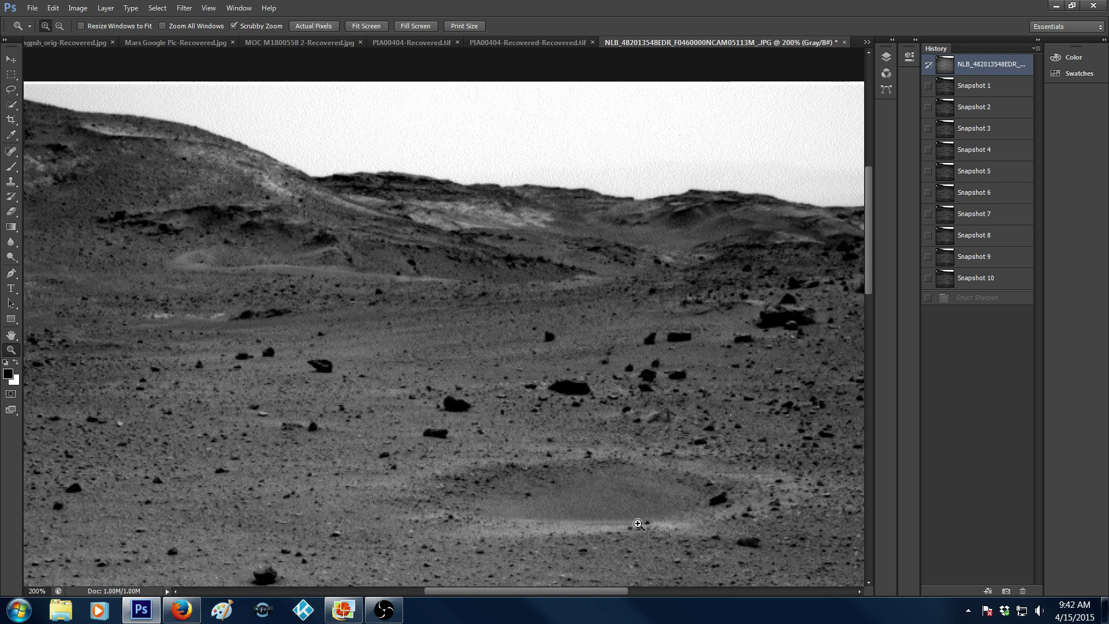
pyautogui.moveTo(584, 592); pyautogui.dragTo(574, 592)
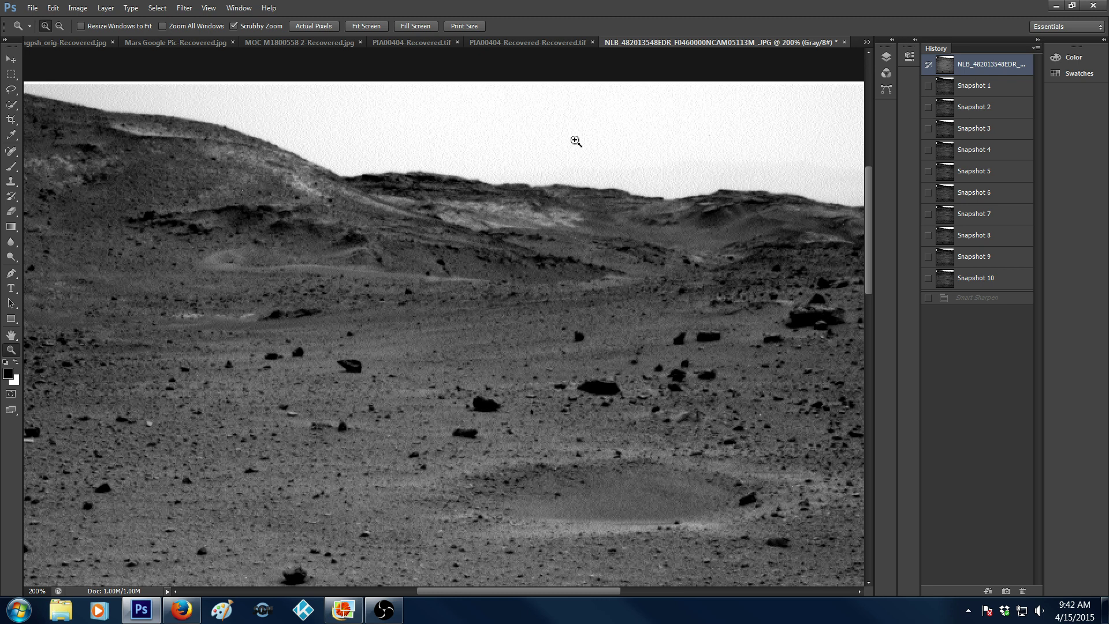
pyautogui.moveTo(576, 141); pyautogui.dragTo(576, 141)
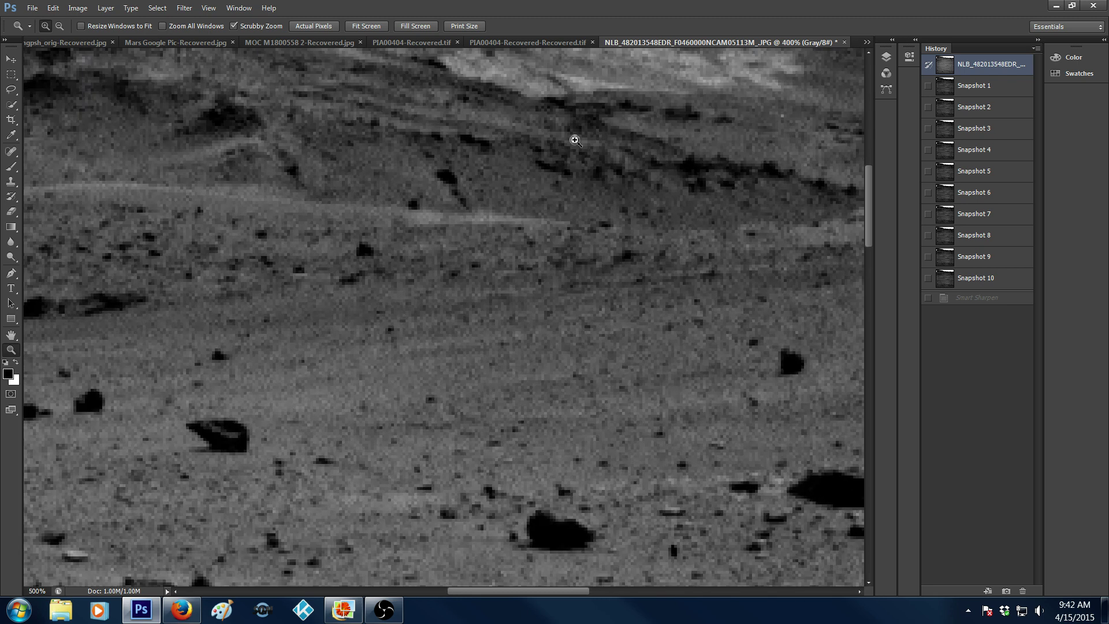
pyautogui.scroll(3, 502, 300)
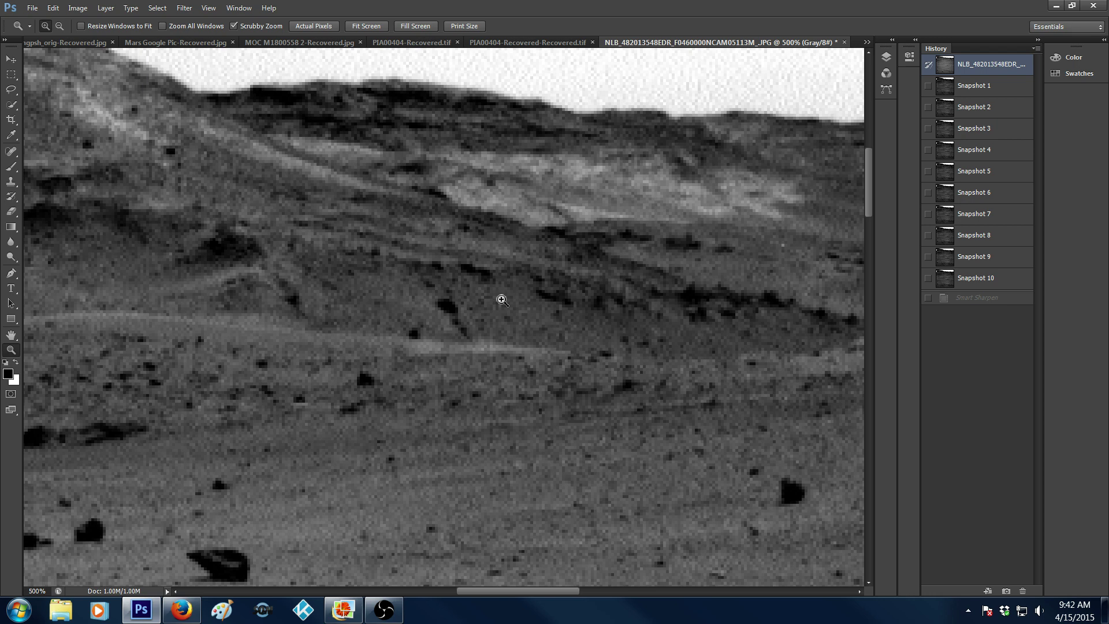
pyautogui.moveTo(493, 592); pyautogui.dragTo(422, 591)
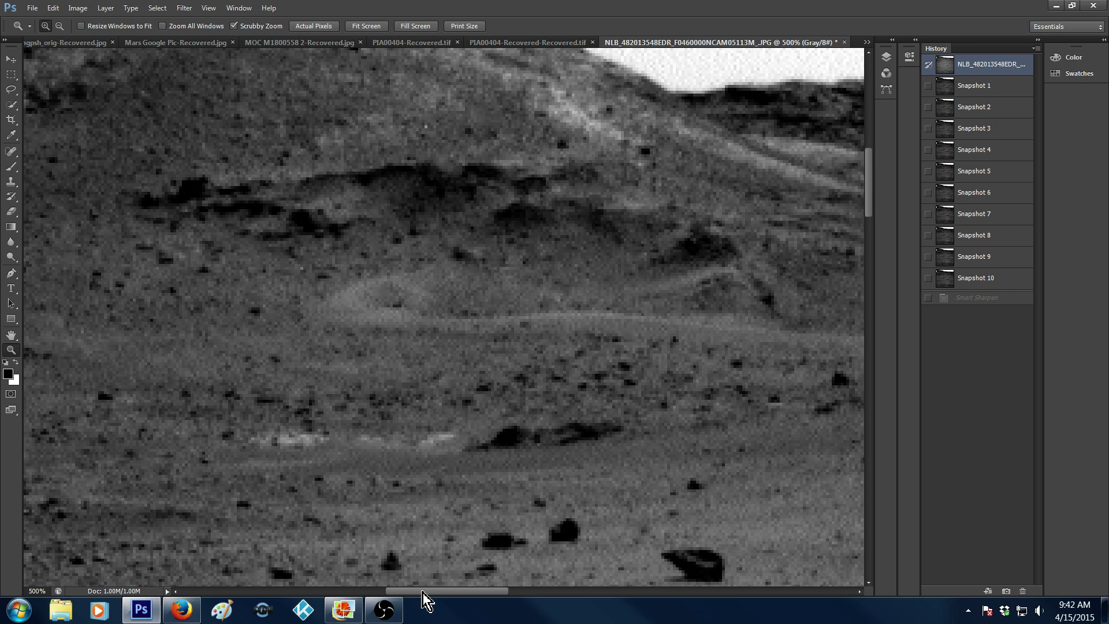
pyautogui.hotkey('ctrl', '-')
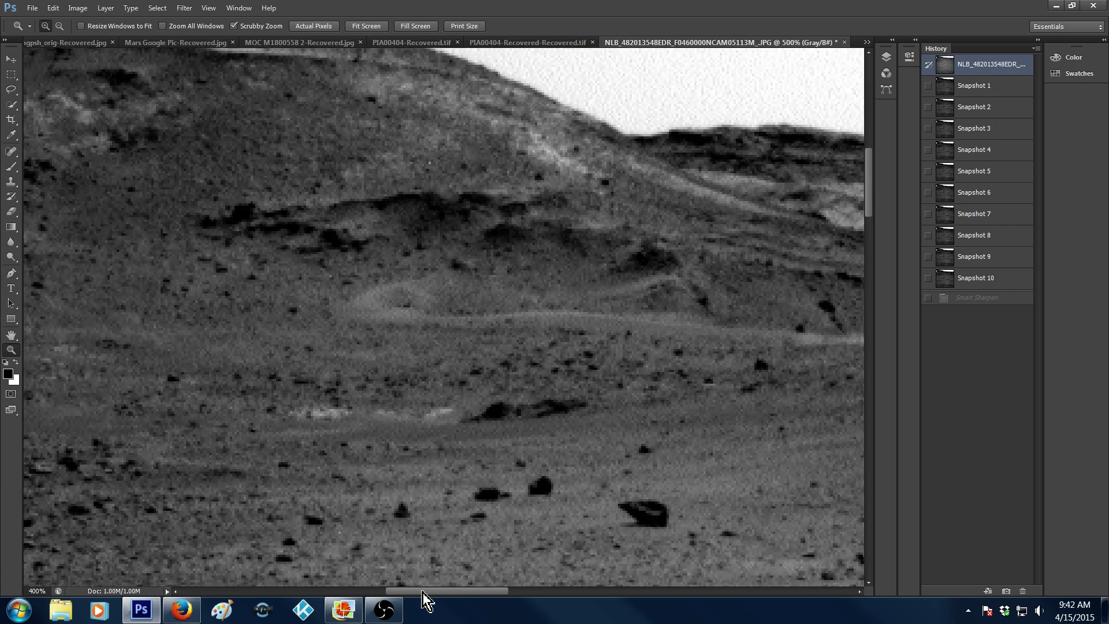
pyautogui.hotkey('ctrl', '-')
pyautogui.hotkey('ctrl', '-')
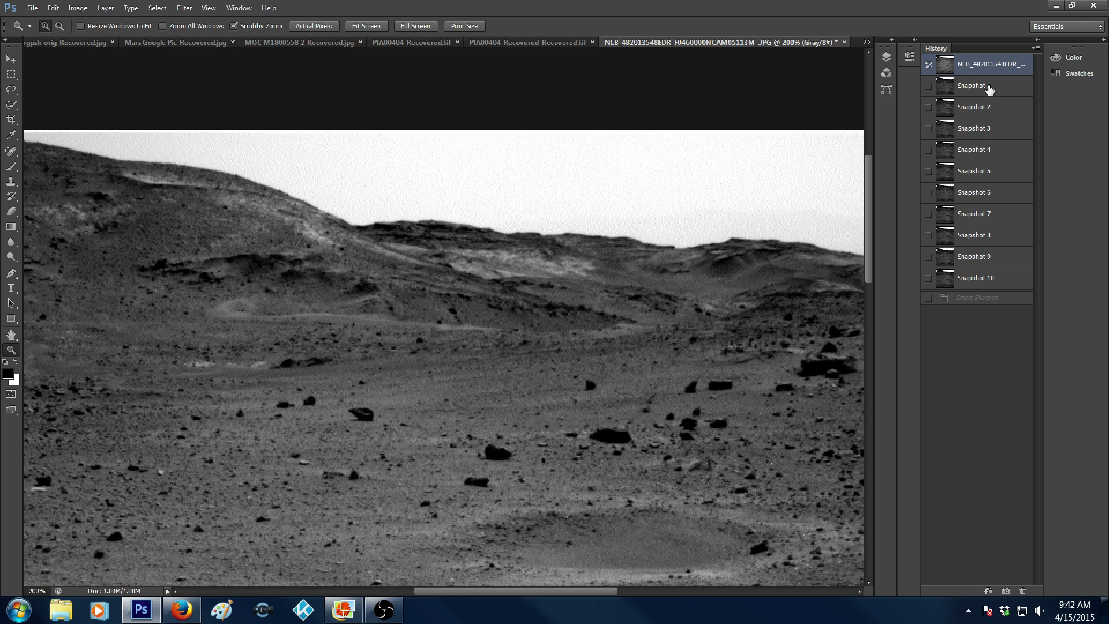
# Show Snapshot 1 of the Mars photo and inspect the hillside and the distant ridge
pyautogui.click(982, 87)
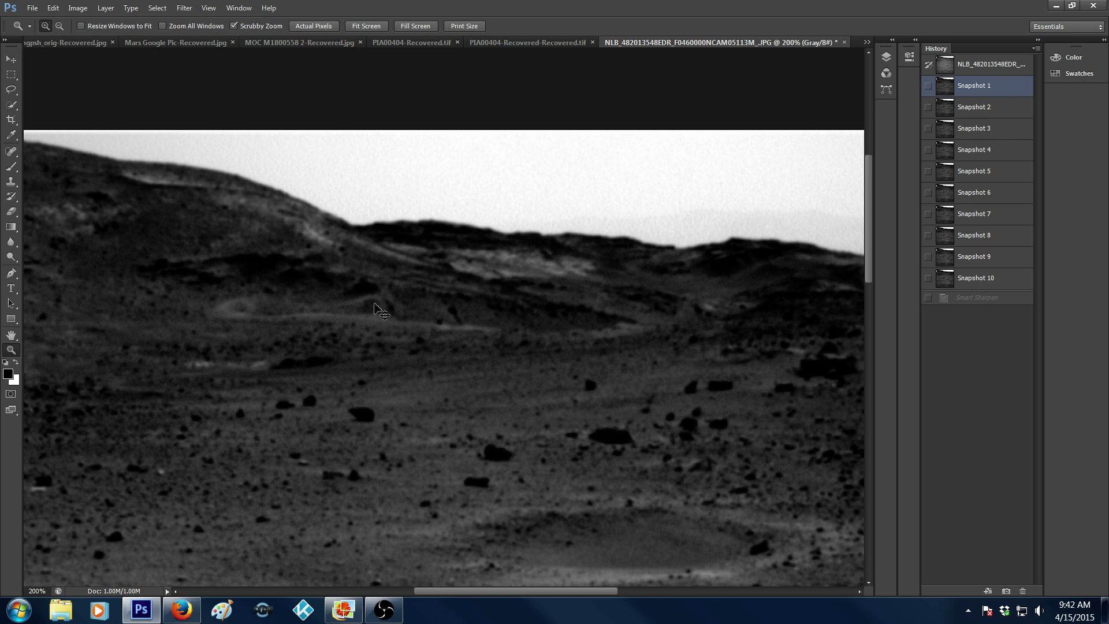
pyautogui.hotkey('ctrl', '+')
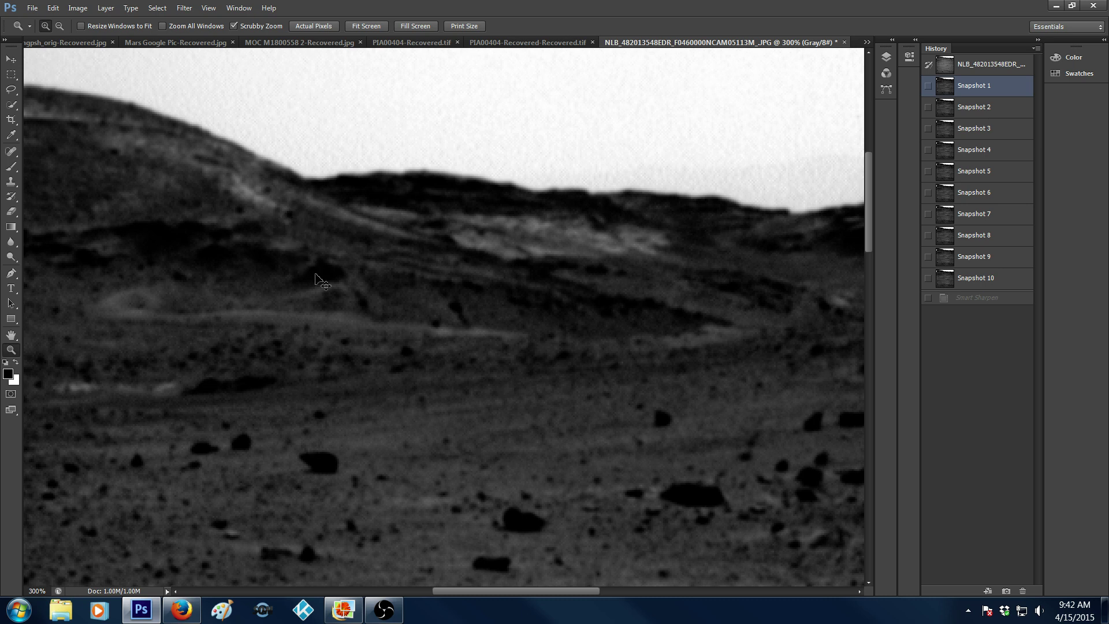
pyautogui.hotkey('ctrl', '-')
pyautogui.scroll(4, 317, 277)
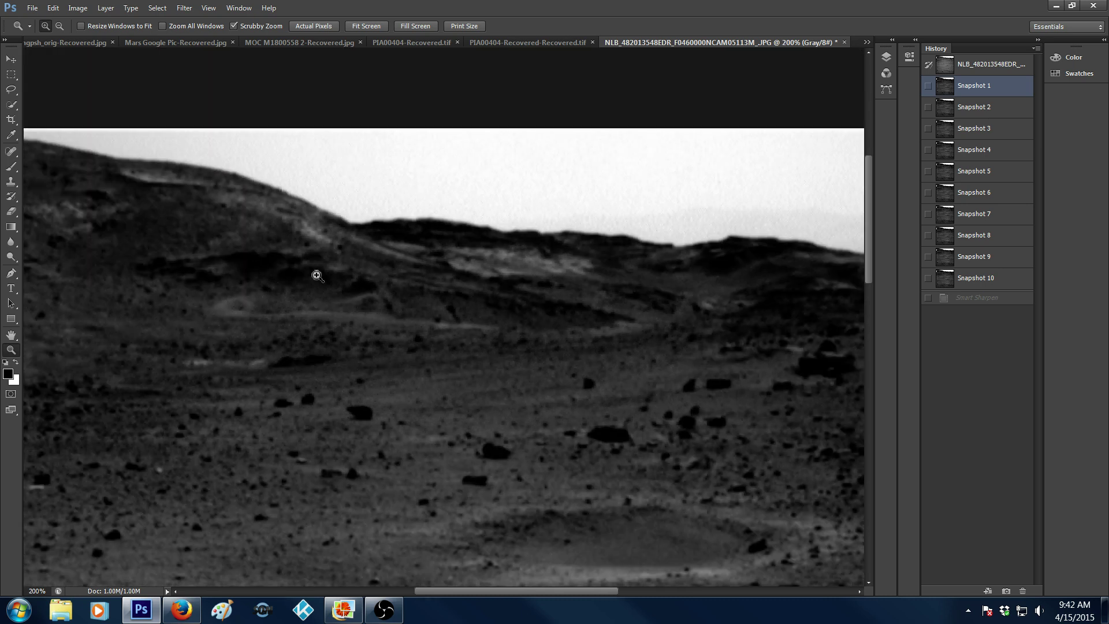
pyautogui.moveTo(480, 591); pyautogui.dragTo(443, 590)
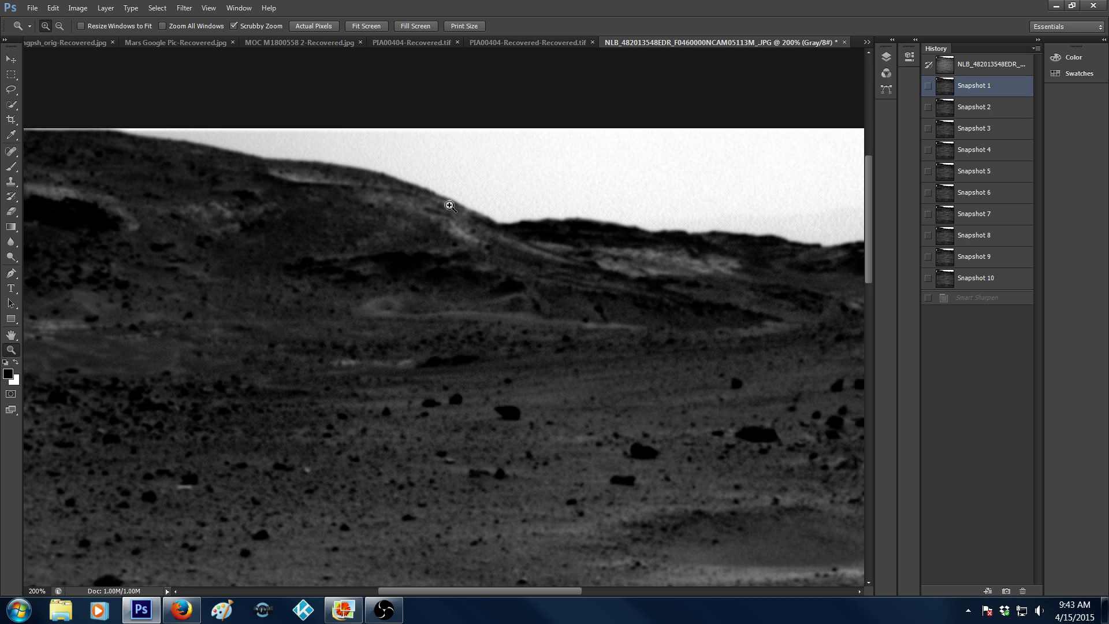
pyautogui.moveTo(525, 591); pyautogui.dragTo(606, 591)
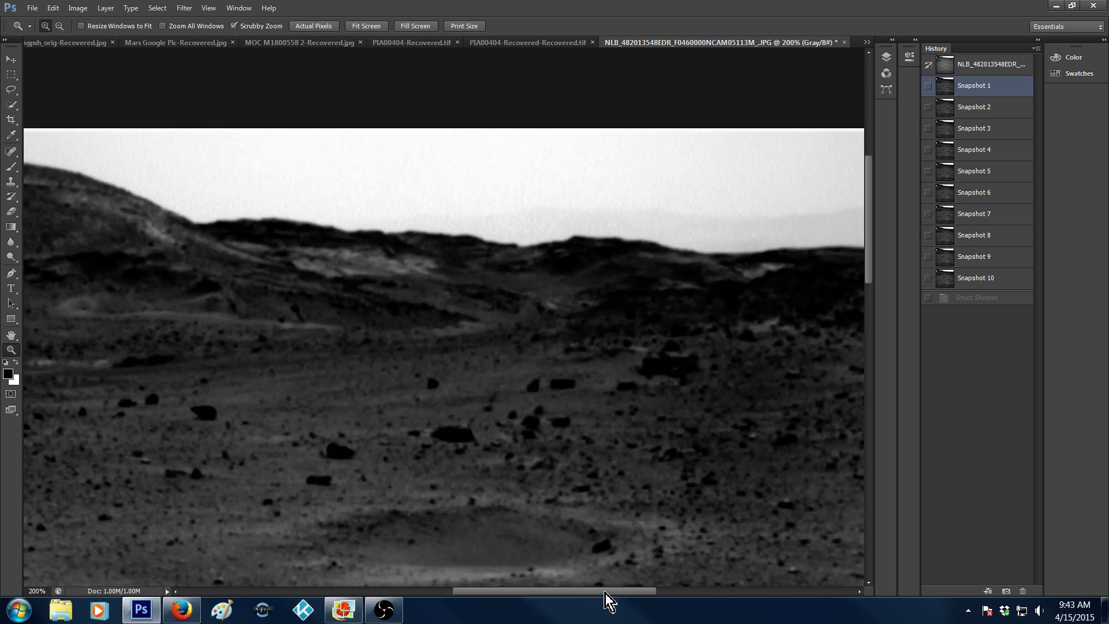
# Return the photo to its original opened state and activate the Eyedropper tool, inspecting the ridge at 300%
pyautogui.click(980, 69)
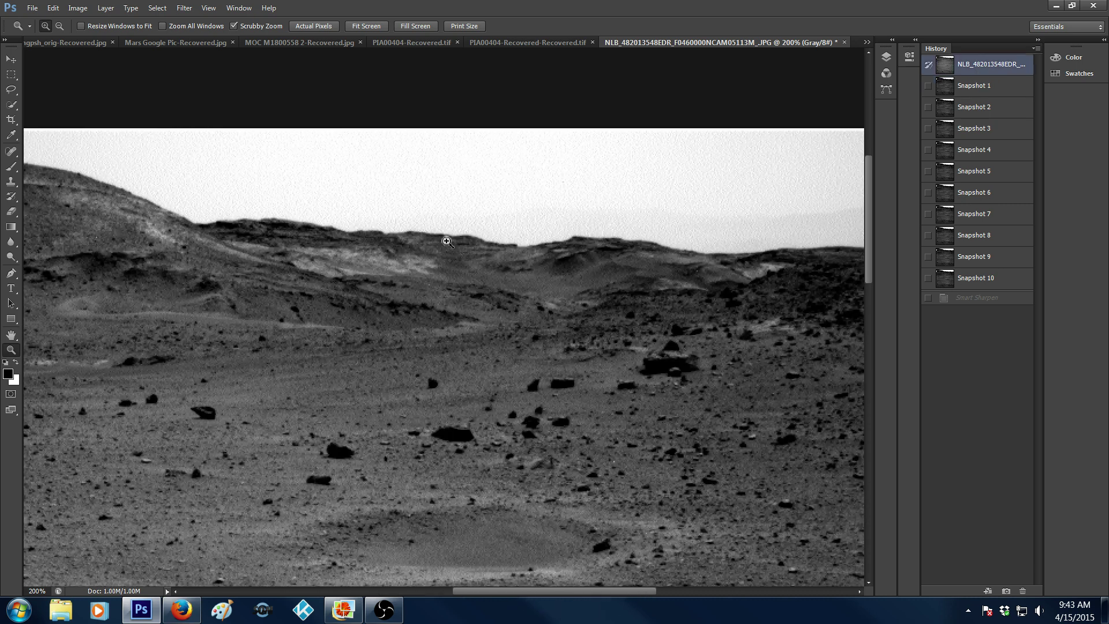
pyautogui.click(13, 336)
pyautogui.click(11, 134)
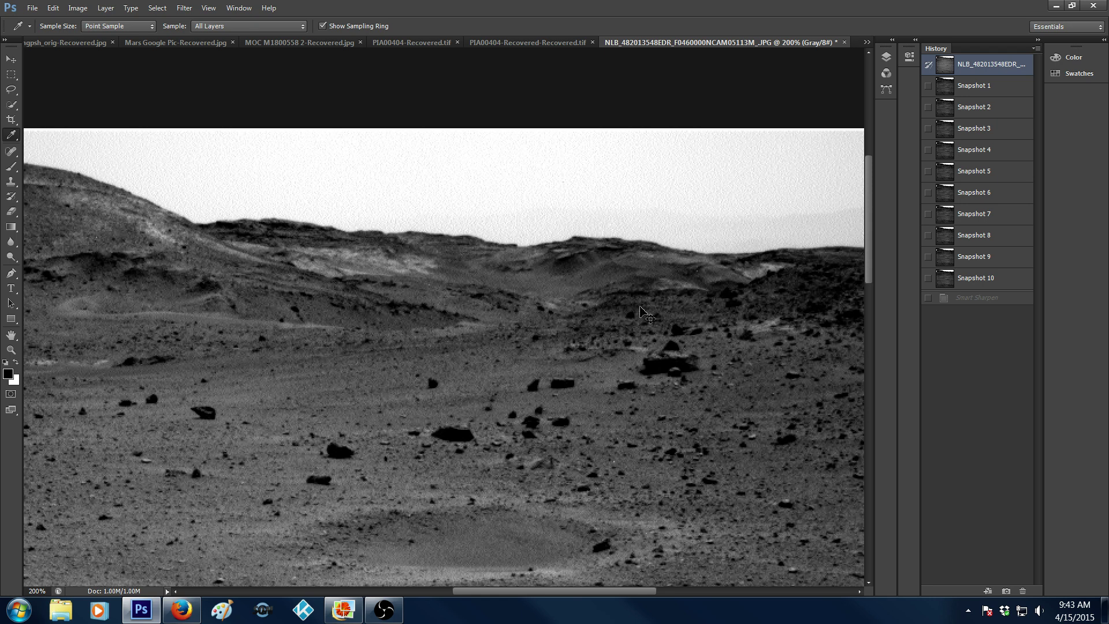
pyautogui.hotkey('ctrl', '+')
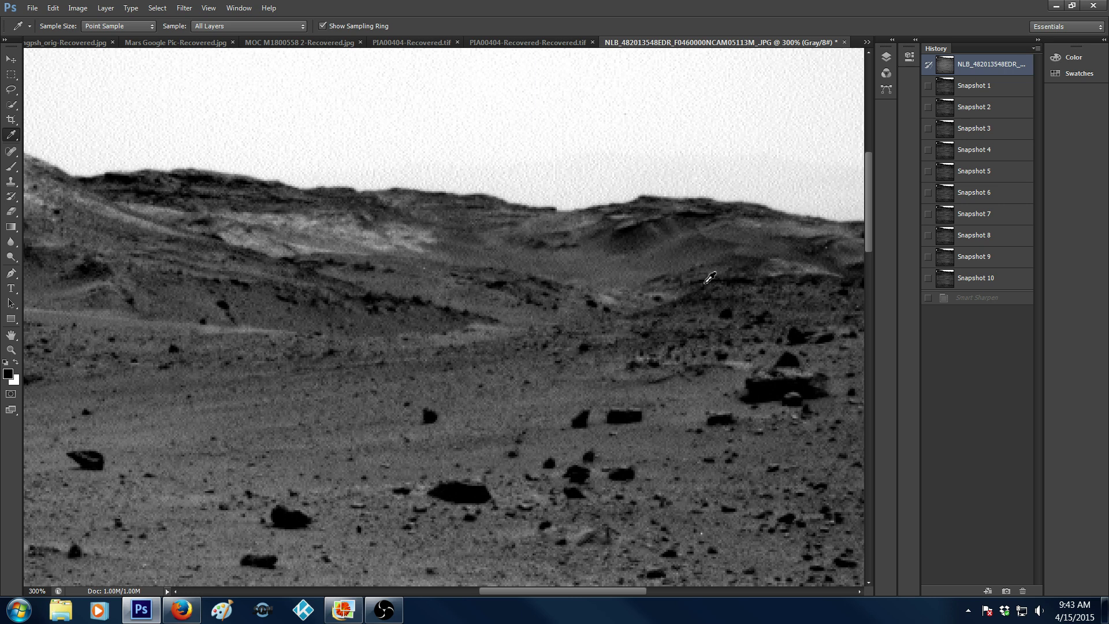
# Compare Snapshot 1 with Snapshot 2 along the ridge and the light-coloured slope
pyautogui.click(1025, 96)
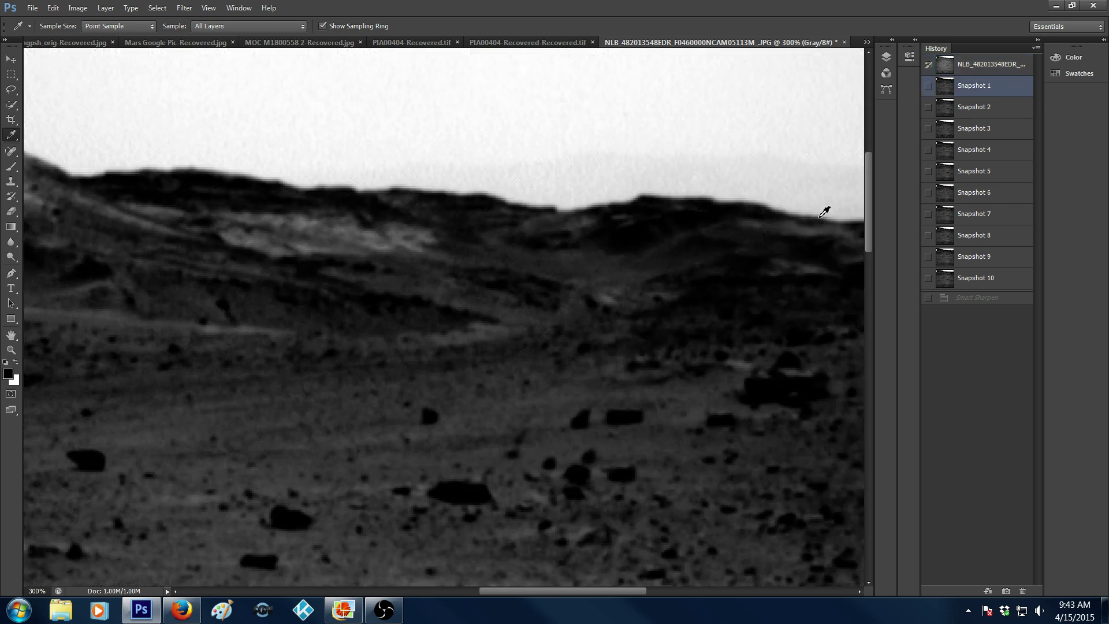
pyautogui.click(979, 110)
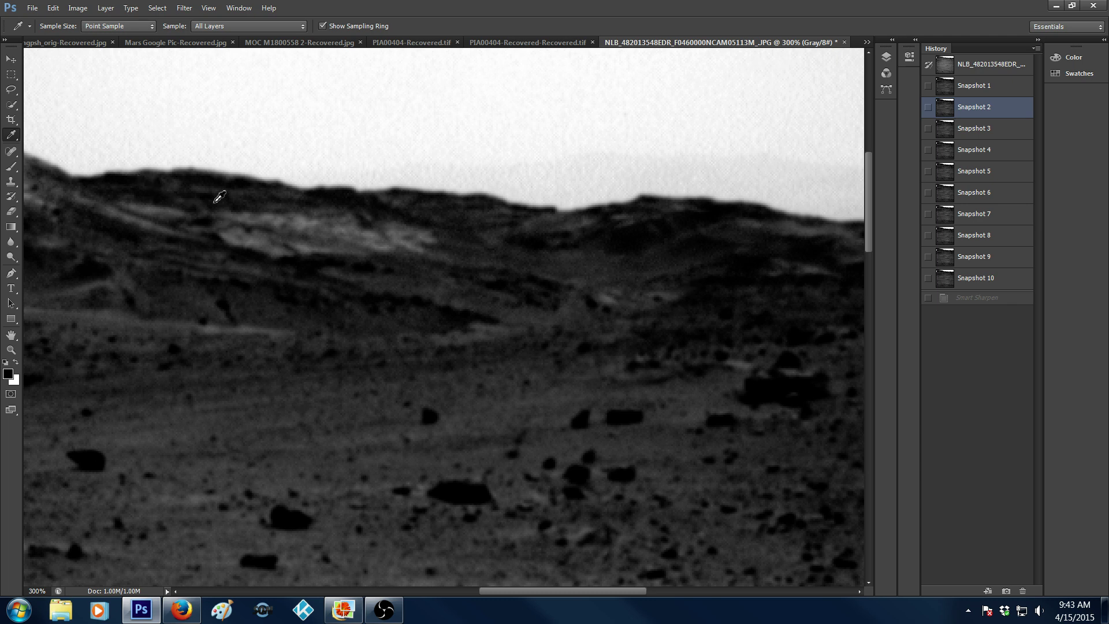
pyautogui.hotkey('ctrl', '-')
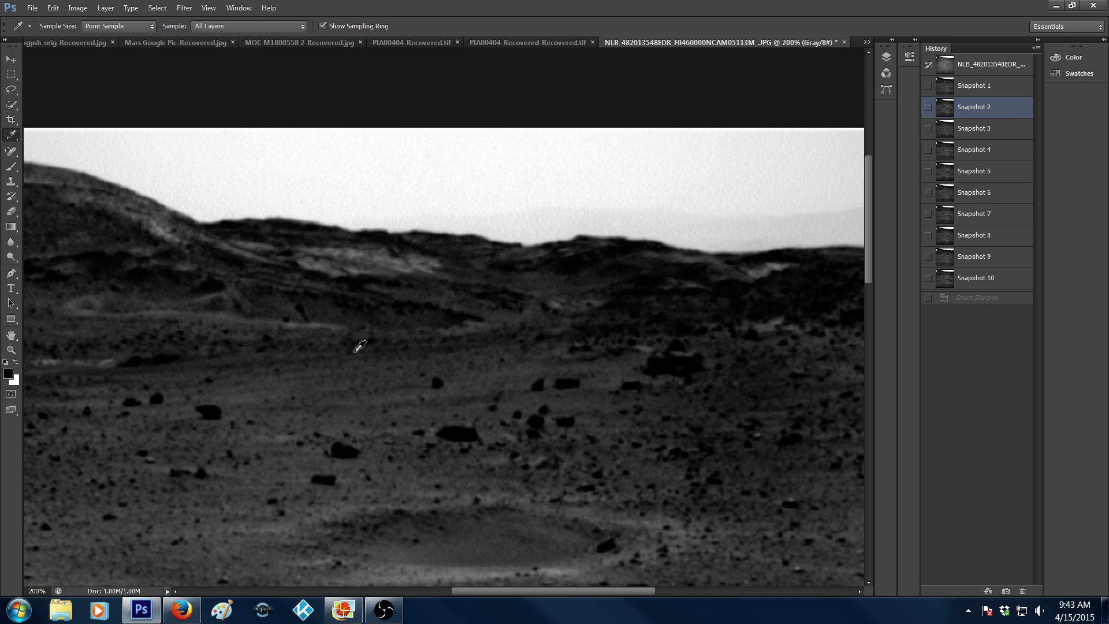
# Show Snapshot 3 and Snapshot 4 in turn and inspect the hills and the slope below the ridge
pyautogui.click(1003, 136)
pyautogui.moveTo(544, 592); pyautogui.dragTo(505, 593)
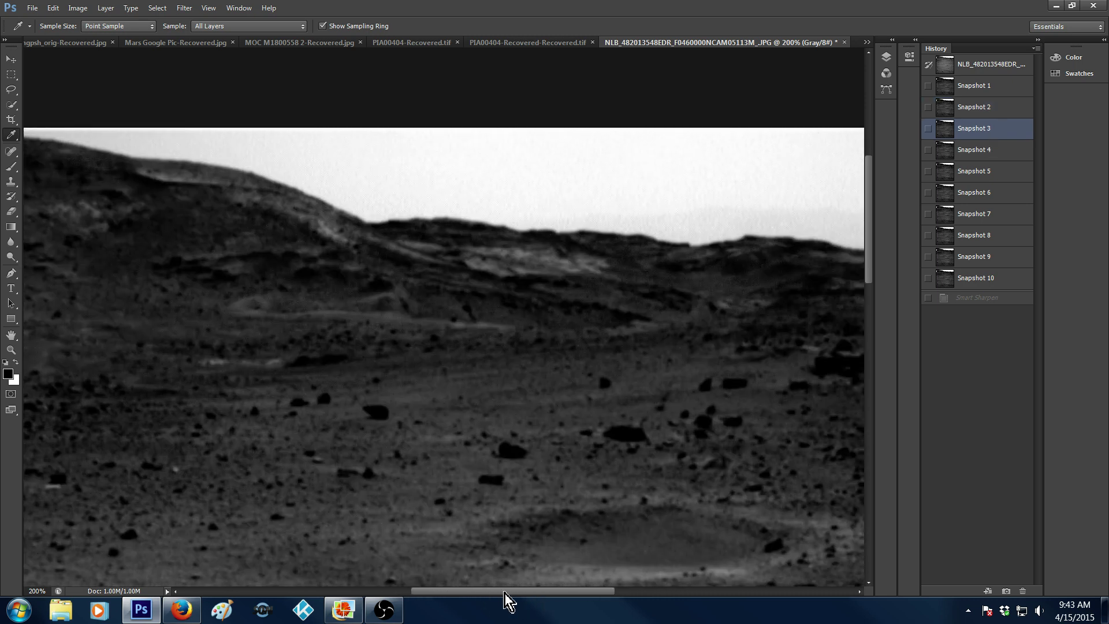
pyautogui.click(1003, 153)
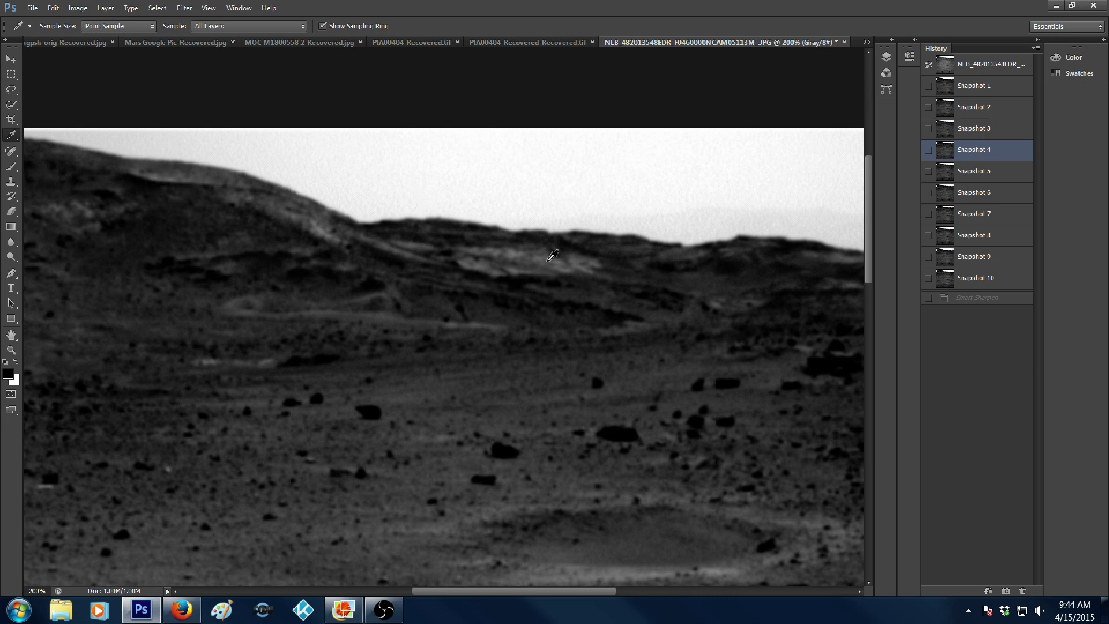
pyautogui.moveTo(416, 591); pyautogui.dragTo(432, 592)
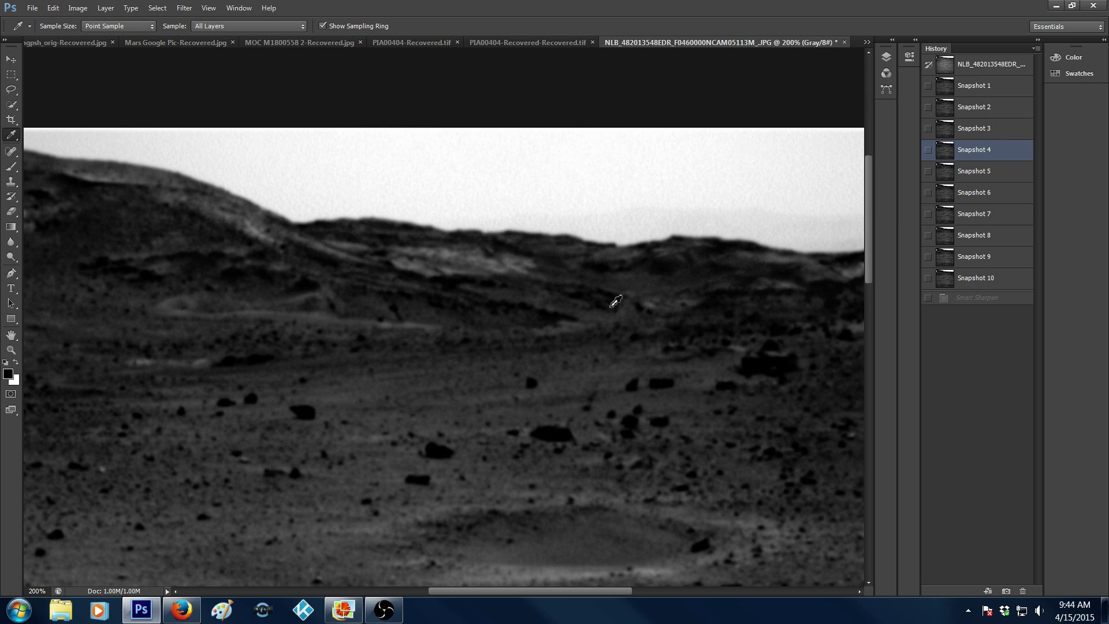
pyautogui.hotkey('ctrl', '+')
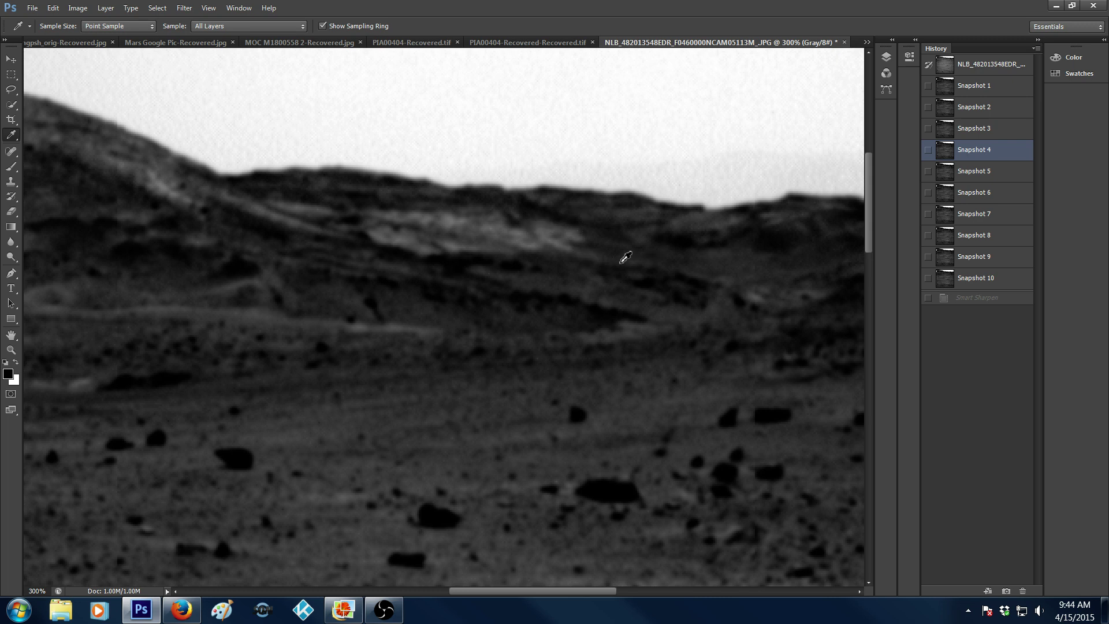
# Show Snapshot 5 and compare it with Snapshot 4 around the valley below the ridge, ending on Snapshot 5
pyautogui.click(1022, 171)
pyautogui.hotkey('ctrl', '-')
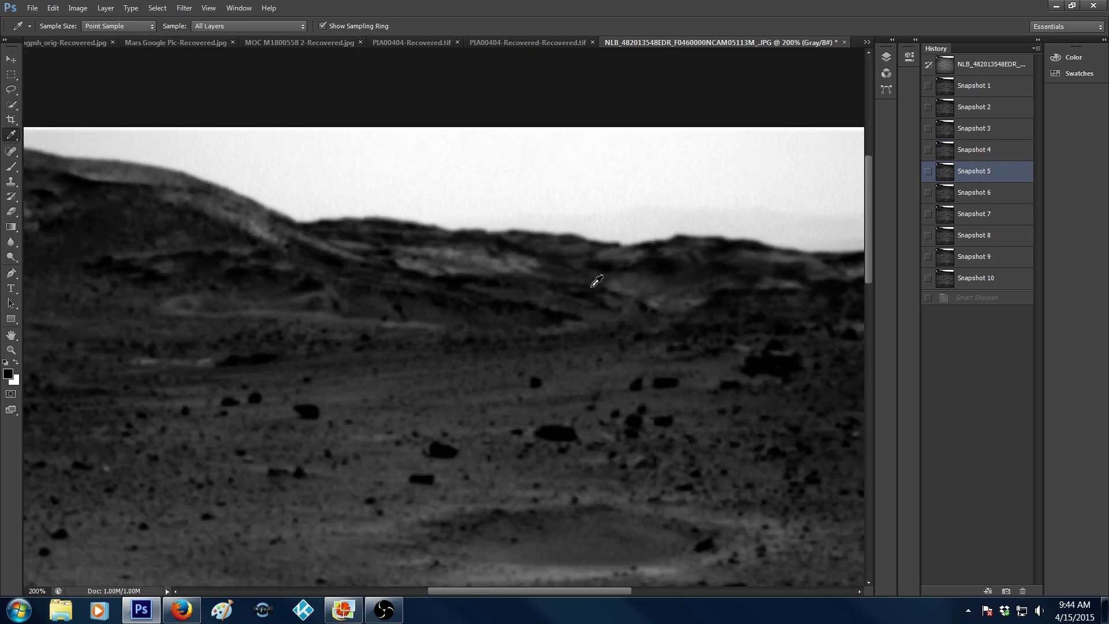
pyautogui.click(982, 158)
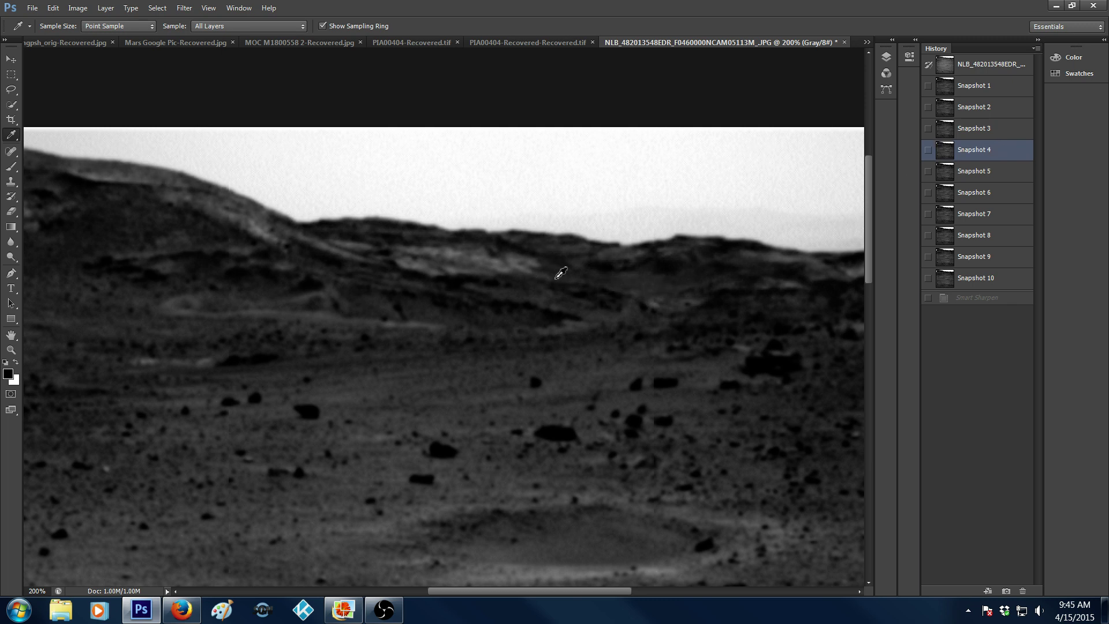
pyautogui.click(974, 173)
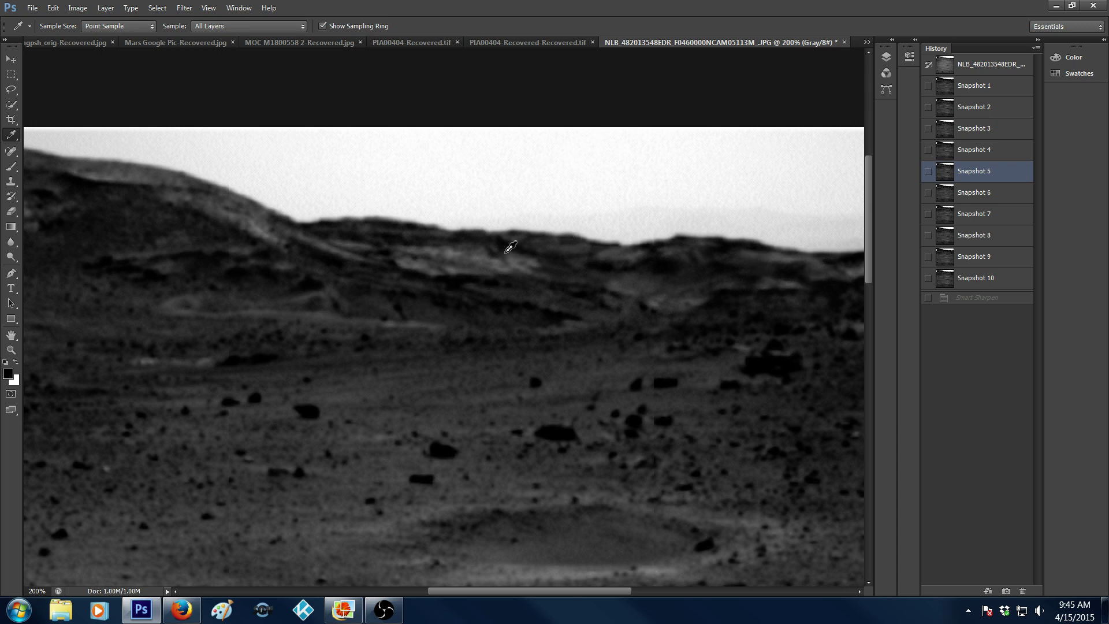
# Show Snapshot 6 and inspect the valley, the distant ridge and the hillside at 300% and 200%
pyautogui.click(965, 196)
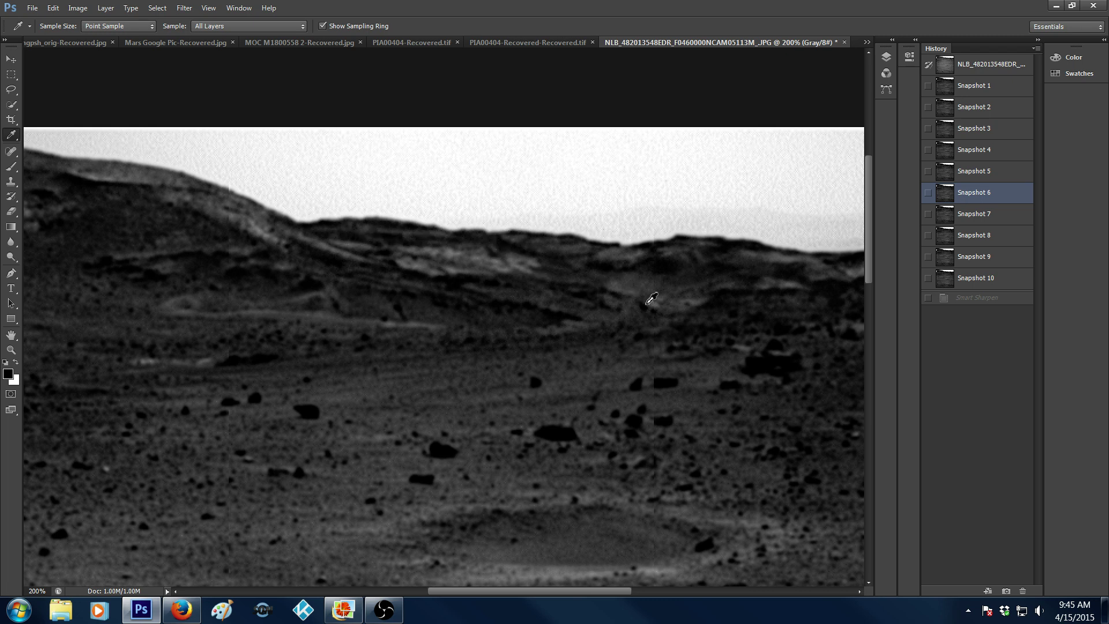
pyautogui.hotkey('ctrl', '+')
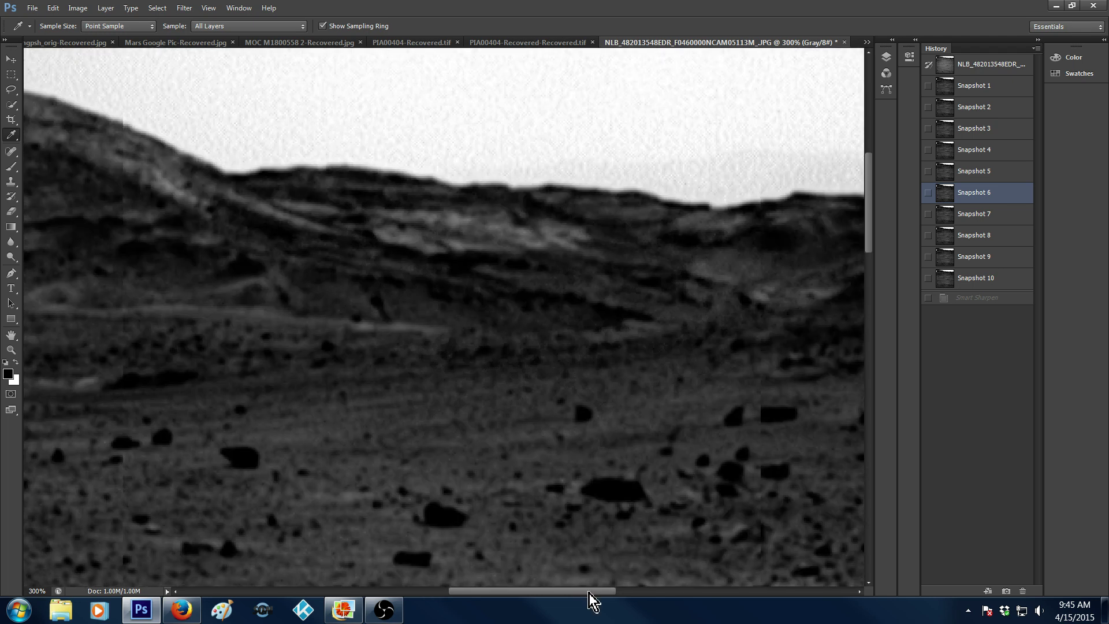
pyautogui.moveTo(588, 592); pyautogui.dragTo(653, 593)
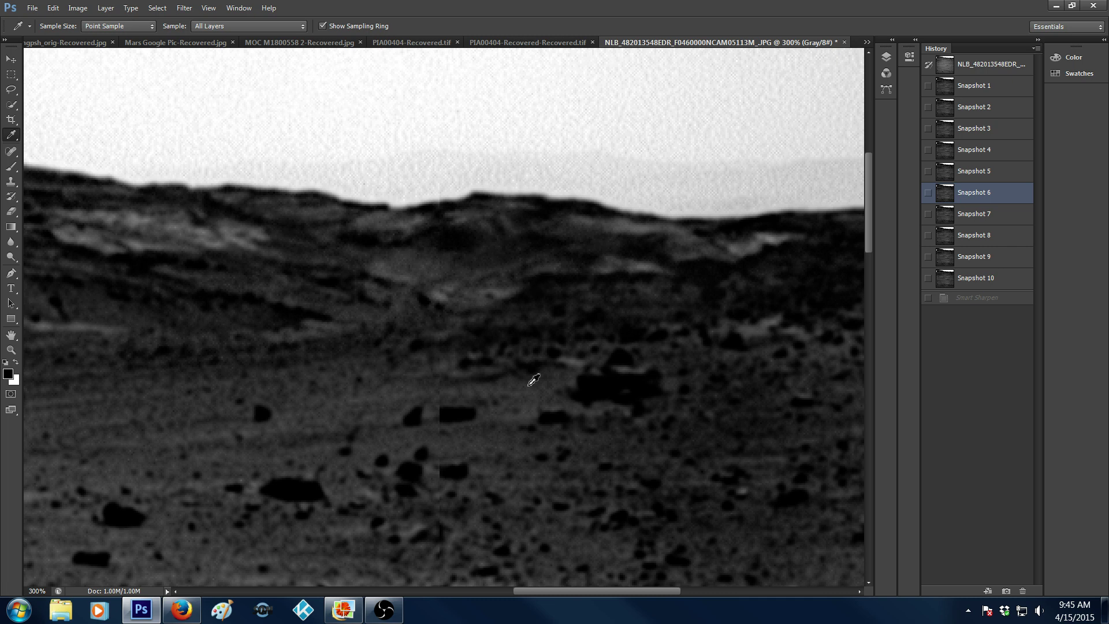
pyautogui.hotkey('ctrl', '-')
pyautogui.moveTo(604, 592); pyautogui.dragTo(545, 601)
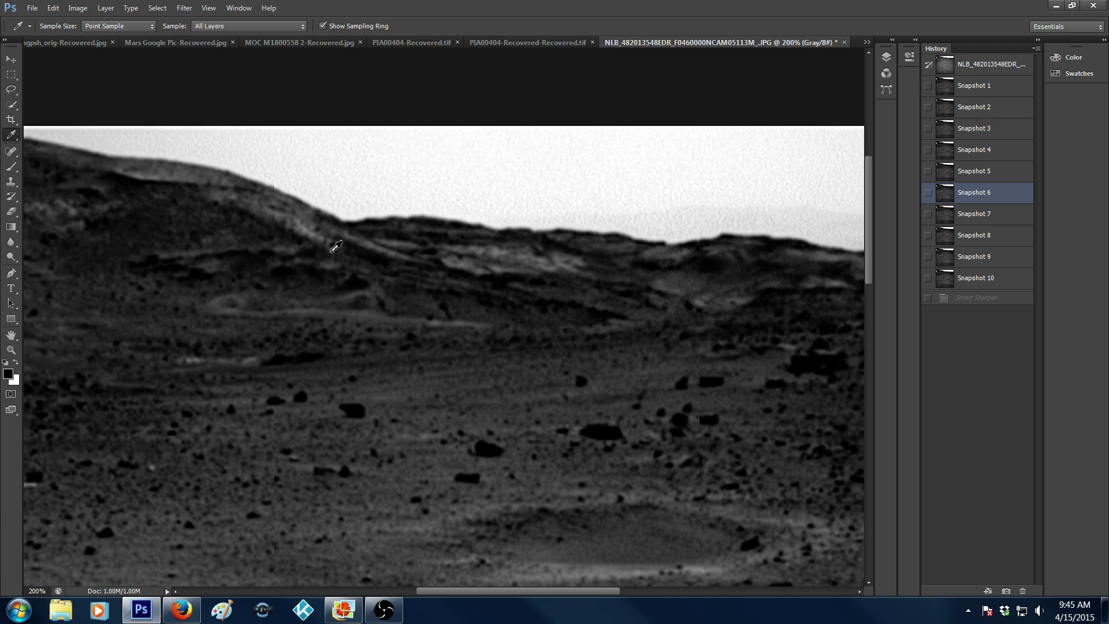
# Show Snapshot 7 and compare it with Snapshot 6 along the ridge and the valley, ending on Snapshot 7
pyautogui.click(1027, 217)
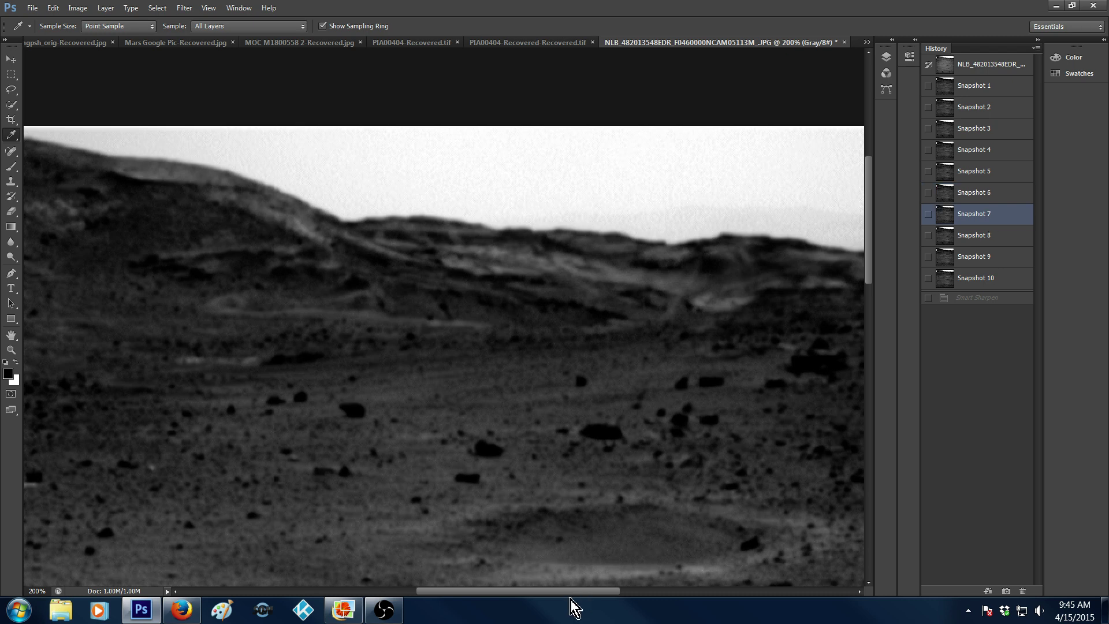
pyautogui.hscroll(-2, 563, 592)
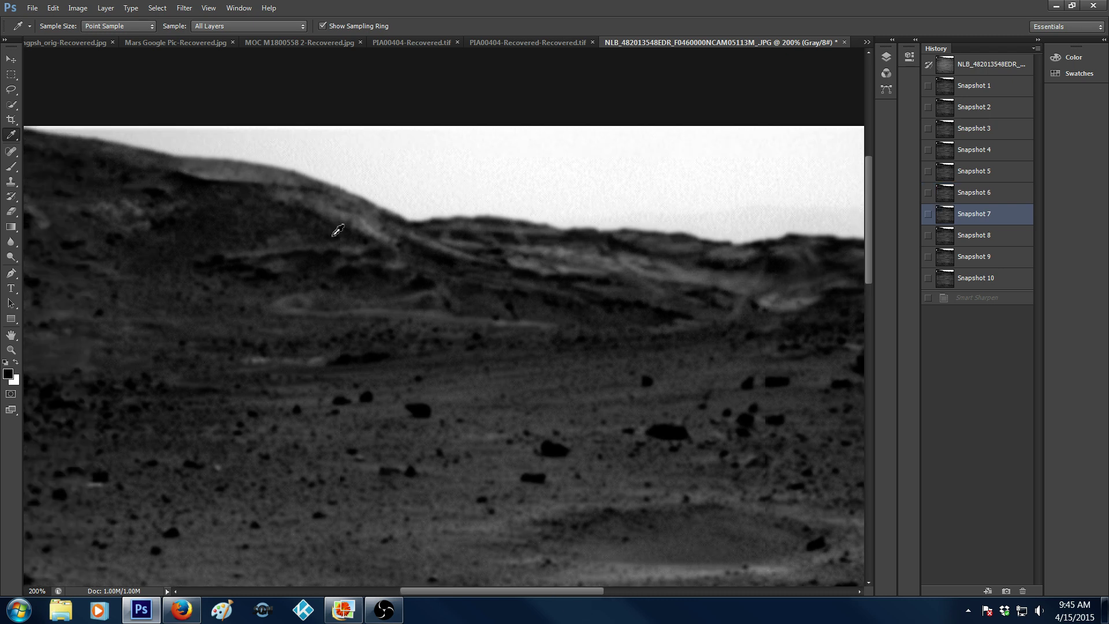
pyautogui.moveTo(452, 590); pyautogui.dragTo(512, 595)
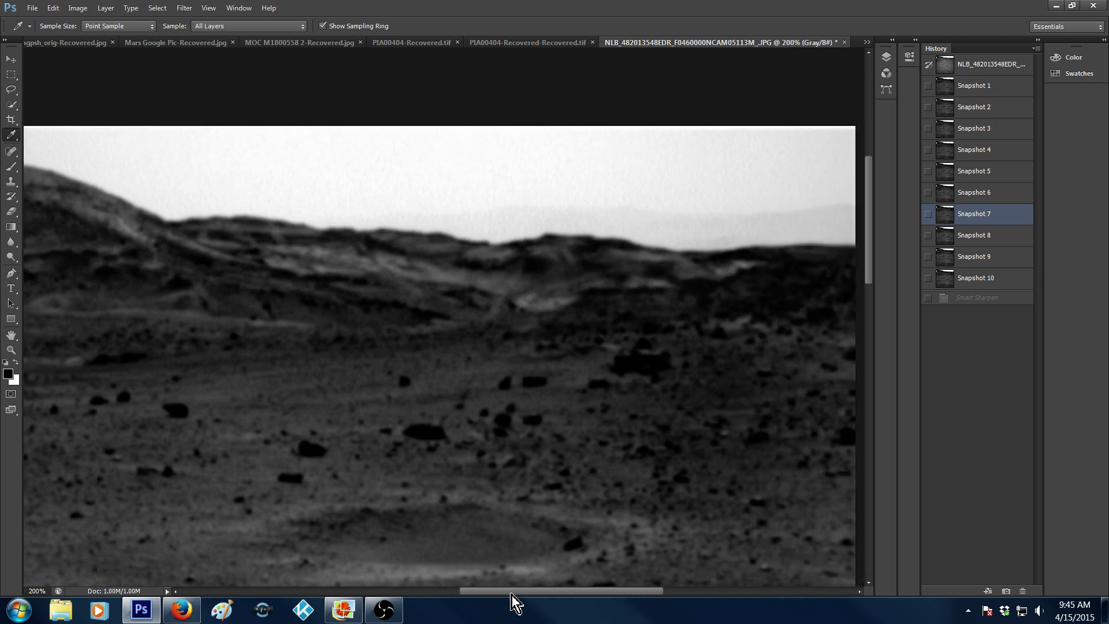
pyautogui.click(985, 198)
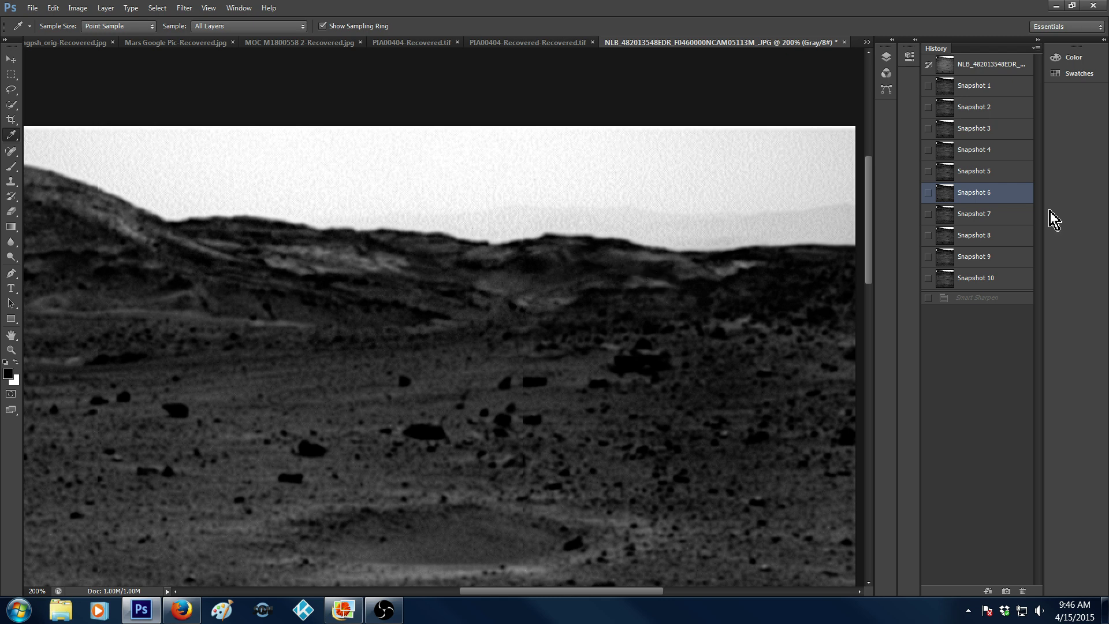
pyautogui.click(1011, 214)
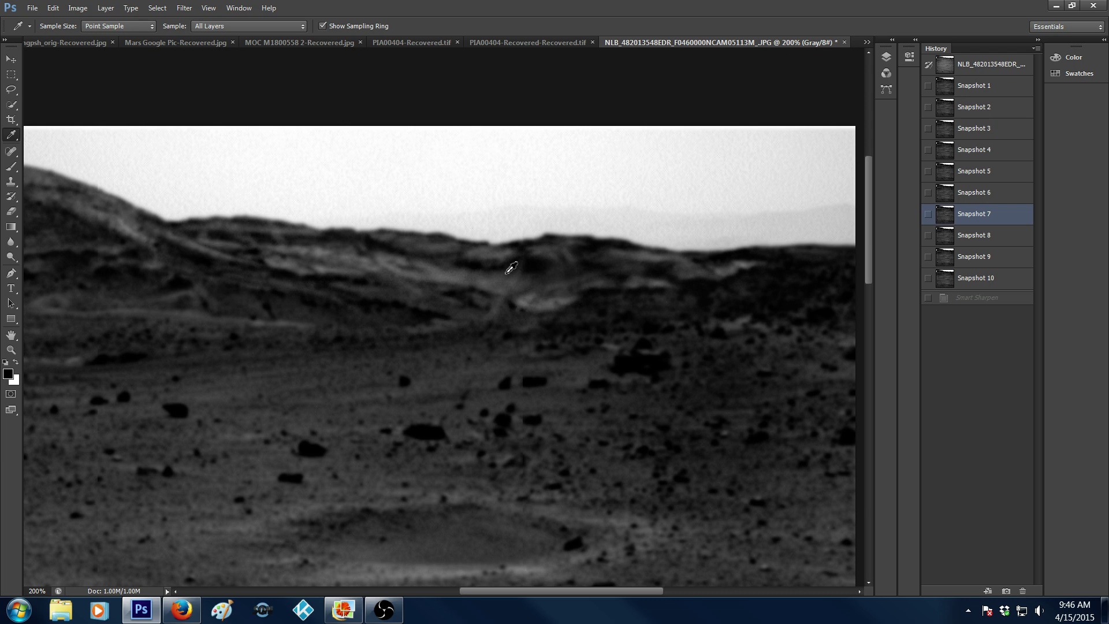
# Compare Snapshot 6 with Snapshot 7 across the whole ridge at about 154% magnification
pyautogui.hotkey('ctrl', '-')
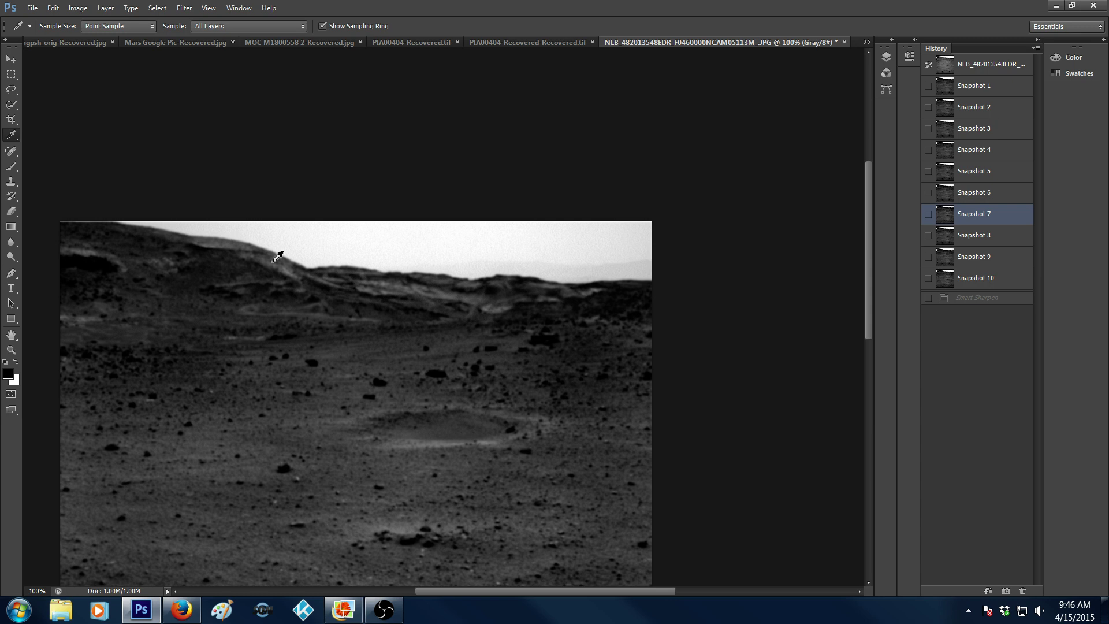
pyautogui.click(11, 349)
pyautogui.moveTo(215, 363); pyautogui.dragTo(448, 231)
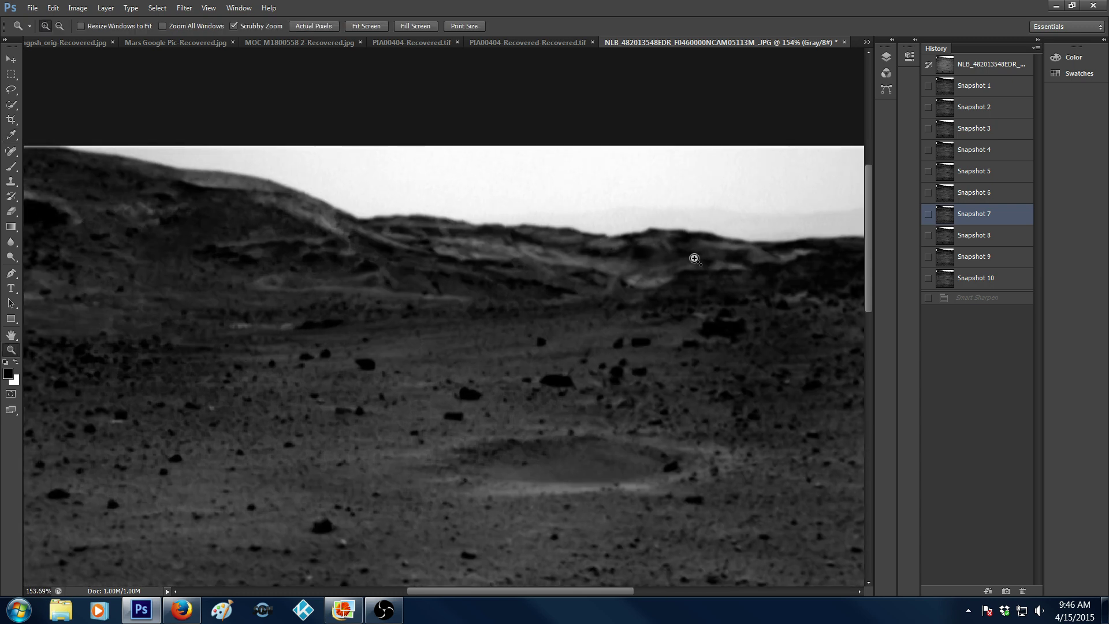
pyautogui.click(1008, 194)
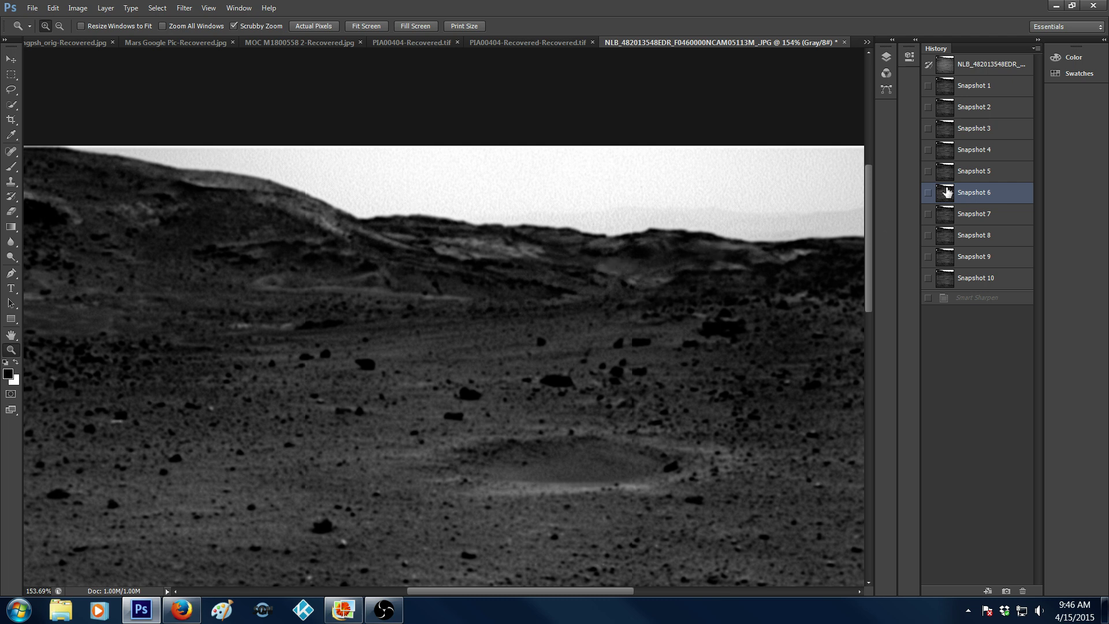
pyautogui.click(976, 220)
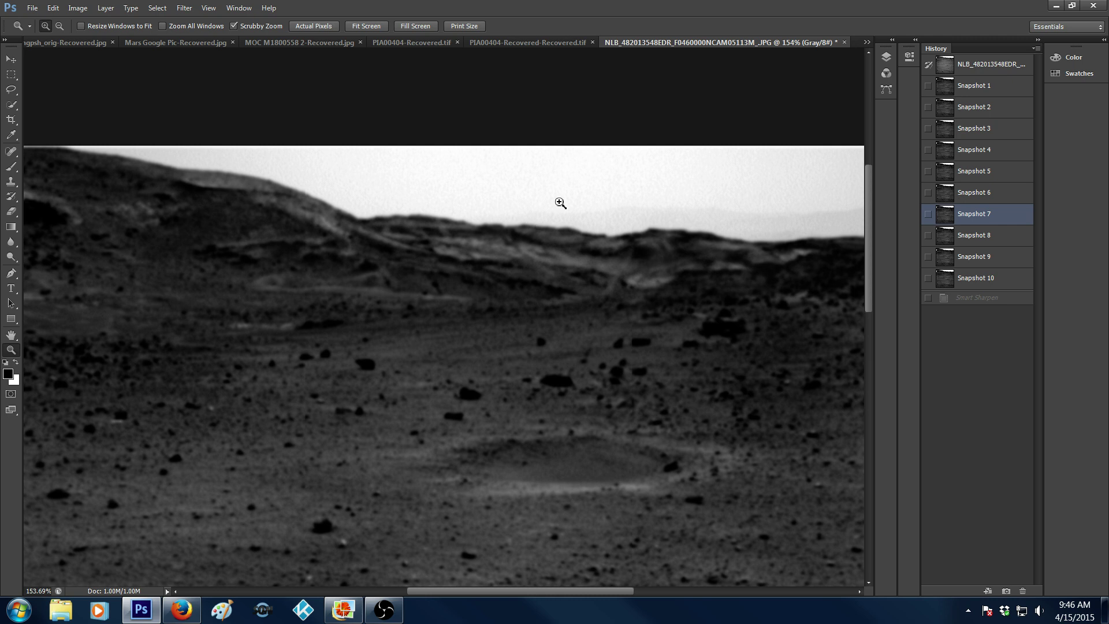
# Show Snapshots 8, 9 and 10 in turn and inspect the ridge and valley, ending on Snapshot 10 at 200%
pyautogui.click(1007, 237)
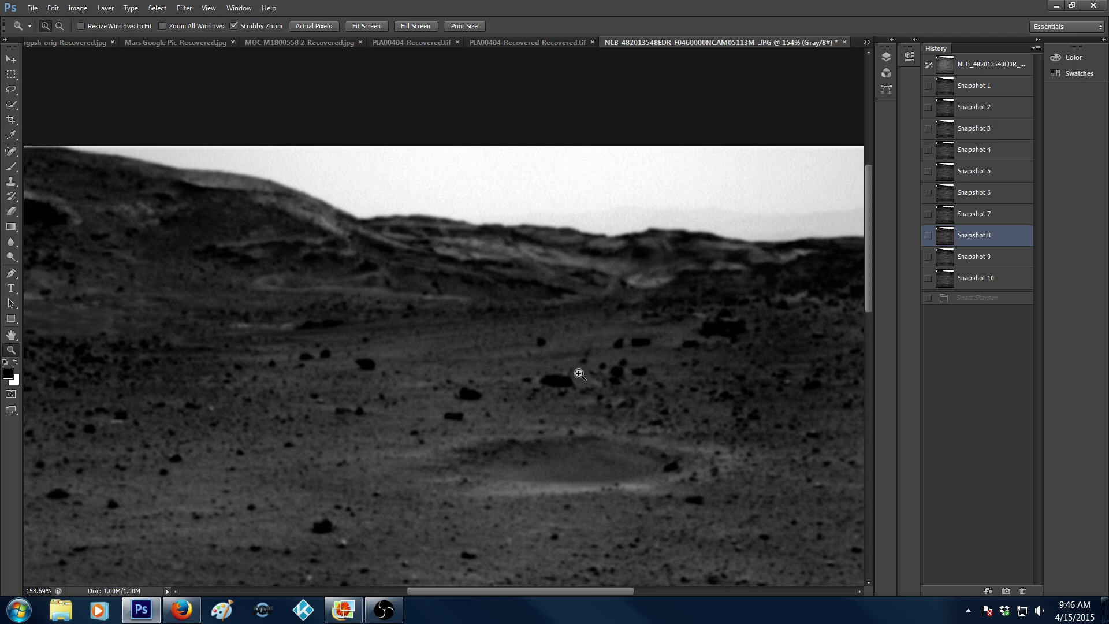
pyautogui.click(621, 346)
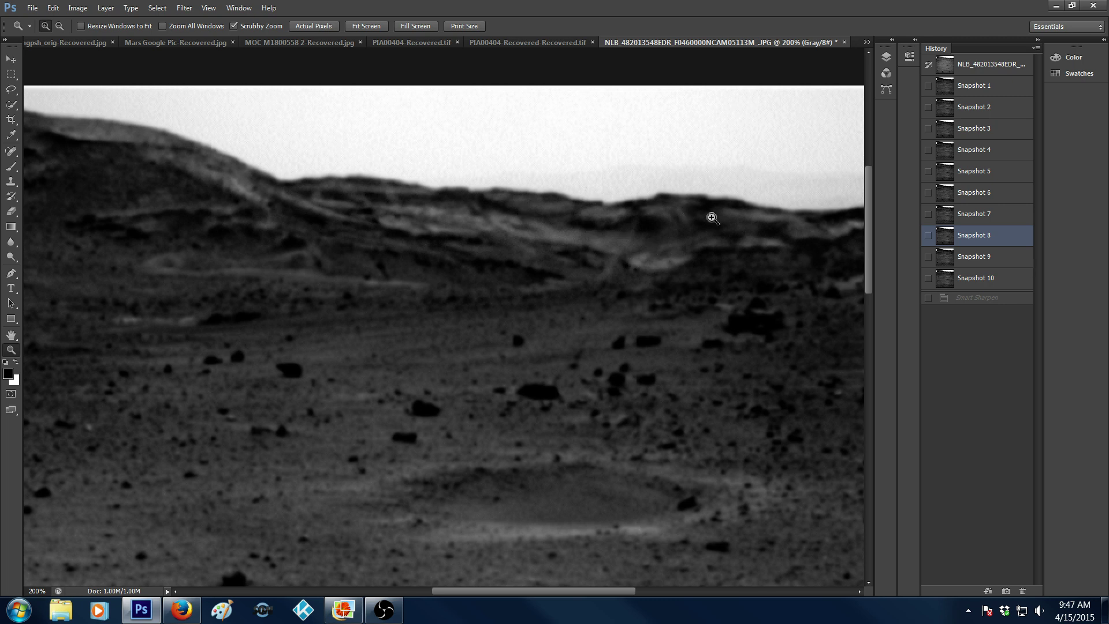
pyautogui.click(969, 262)
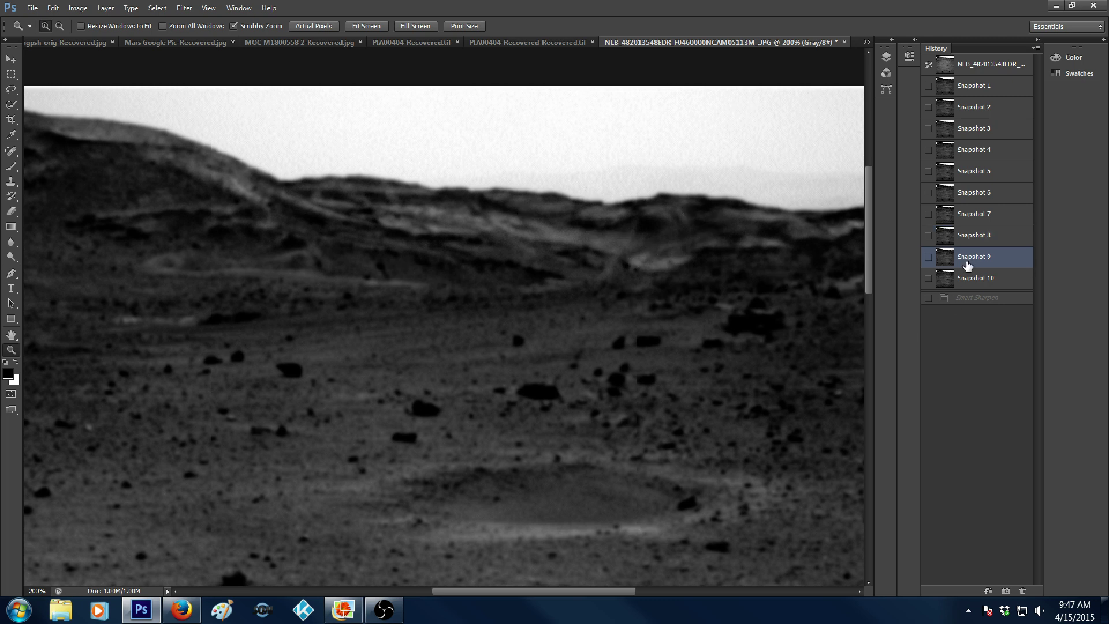
pyautogui.click(969, 277)
pyautogui.moveTo(587, 310); pyautogui.dragTo(558, 331)
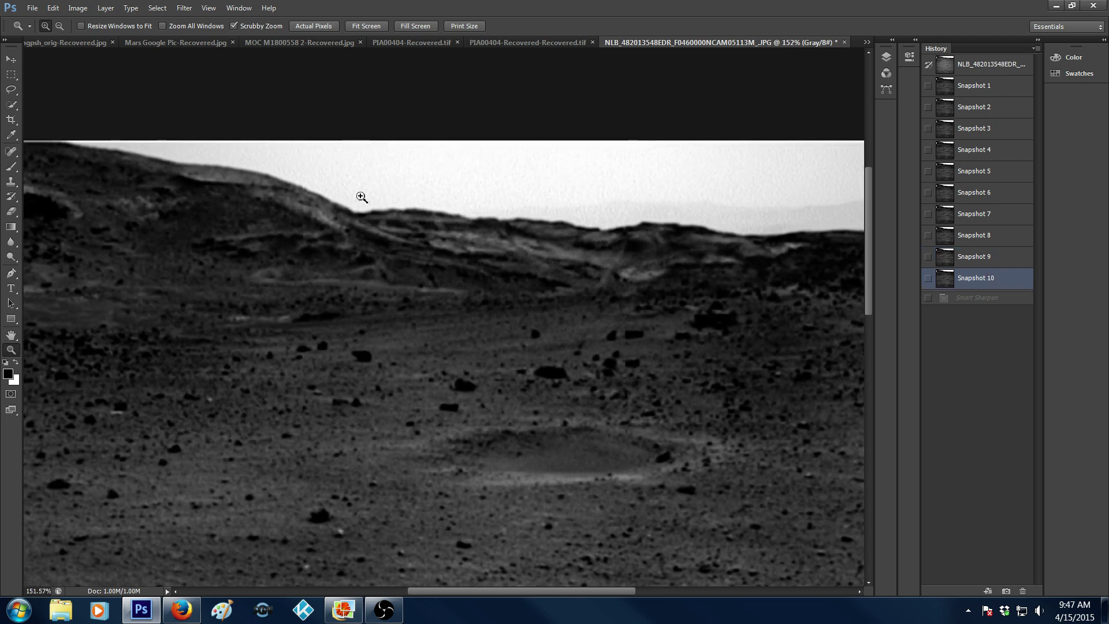
pyautogui.click(808, 215)
pyautogui.moveTo(547, 591)
pyautogui.mouseDown()
pyautogui.moveTo(556, 591)
pyautogui.moveTo(544, 590)
pyautogui.mouseUp()
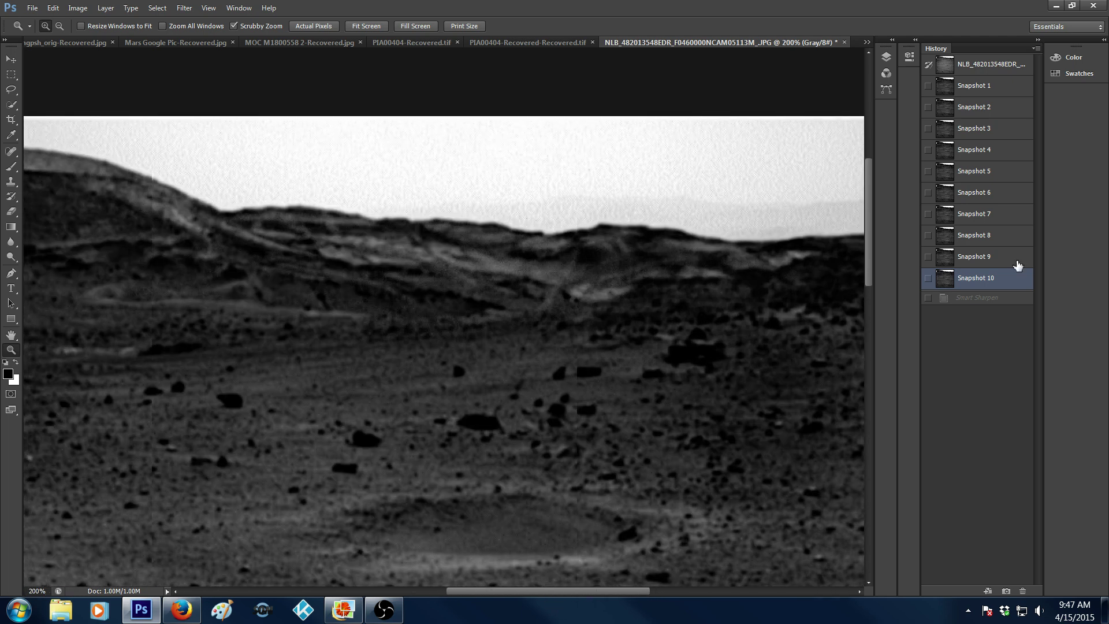
# Show the original image state, followed by Snapshots 1, 7 and 8, to compare the slope and valley at 200%
pyautogui.click(1003, 68)
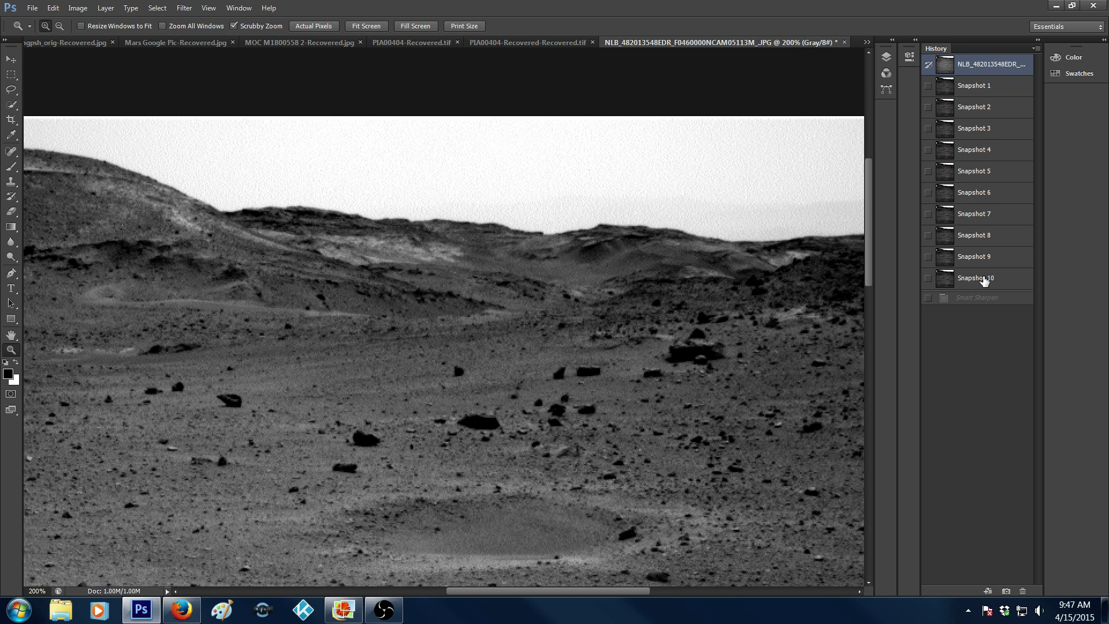
pyautogui.click(1003, 90)
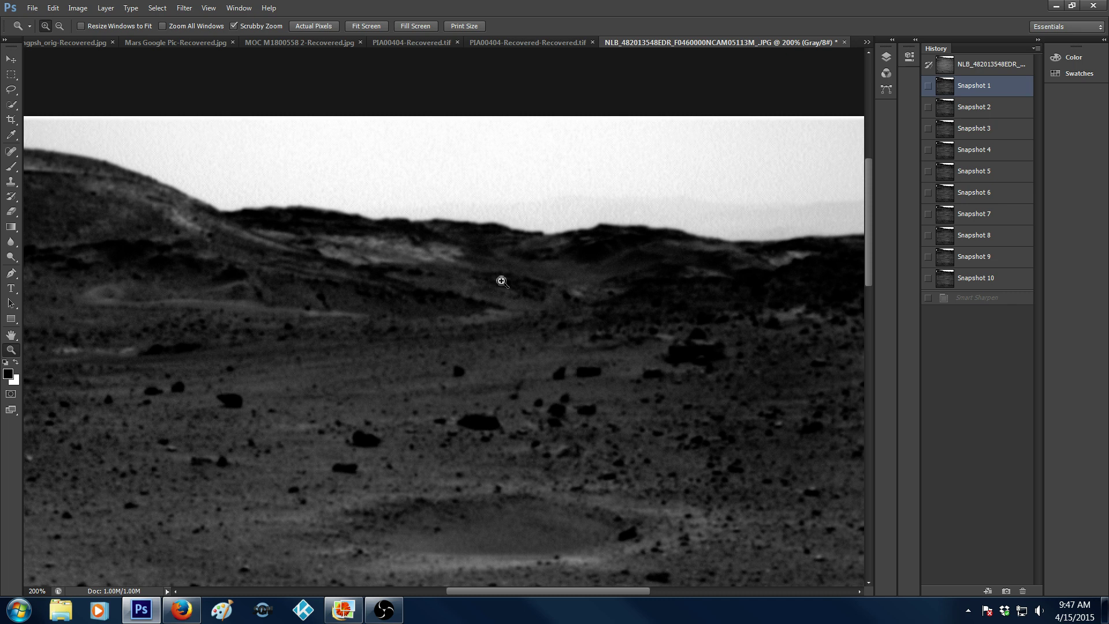
pyautogui.click(996, 217)
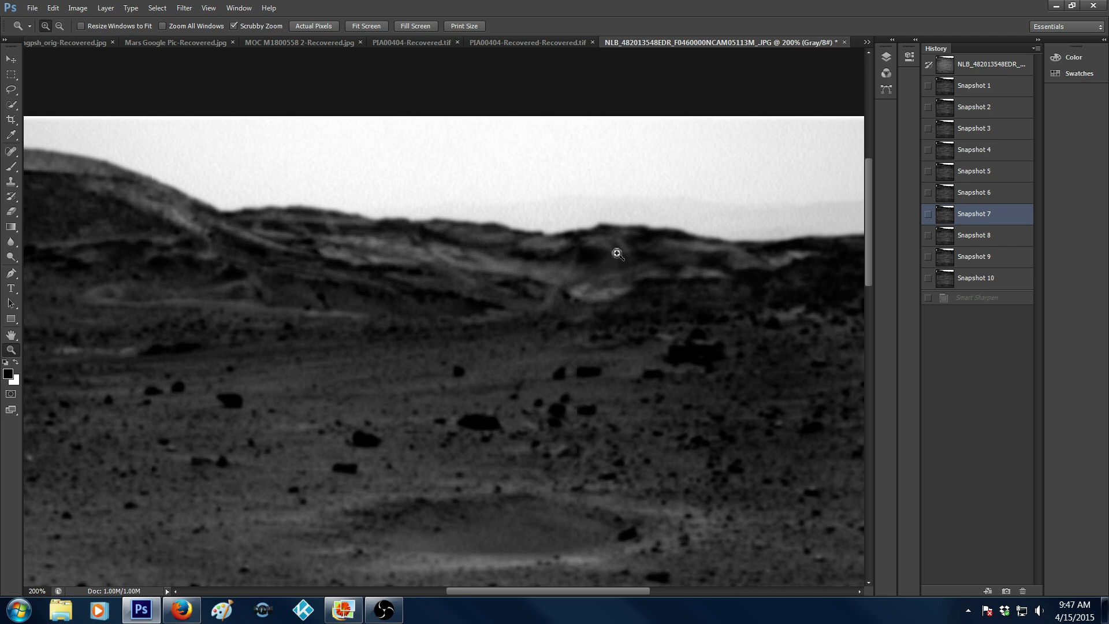
pyautogui.click(995, 235)
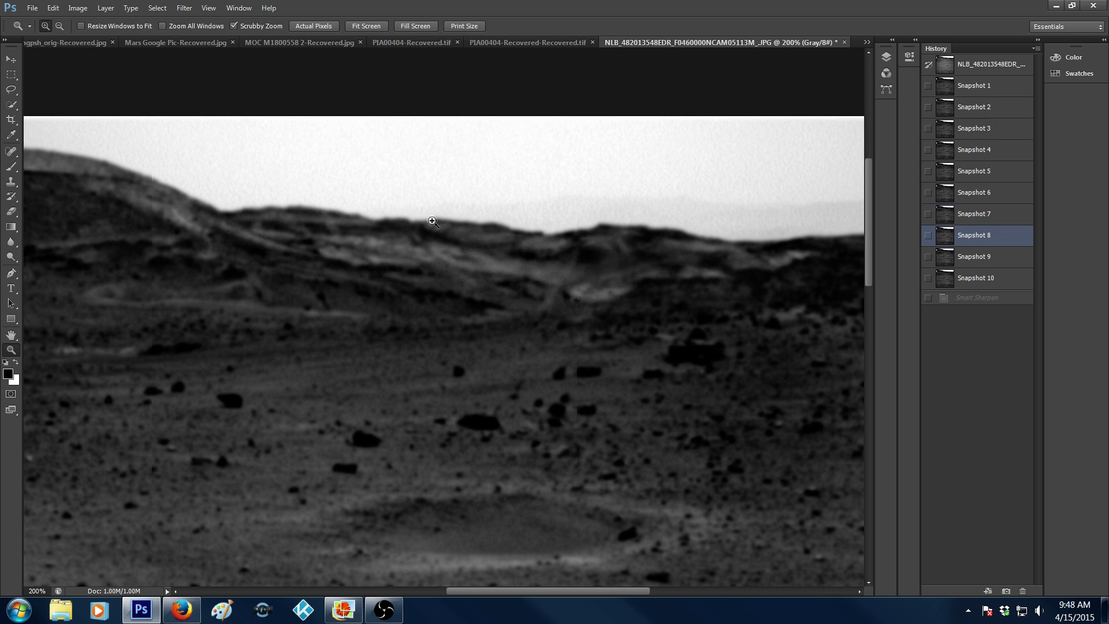
# Compare Snapshots 1 and 2 with Snapshot 7 along the dark ridge line
pyautogui.click(1003, 91)
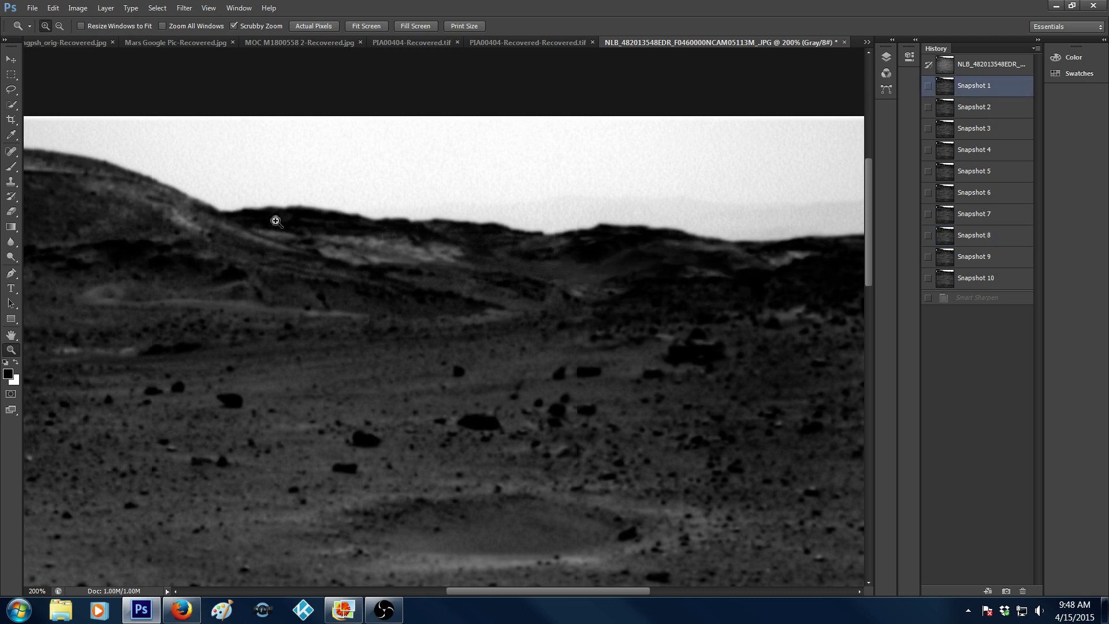
pyautogui.click(991, 113)
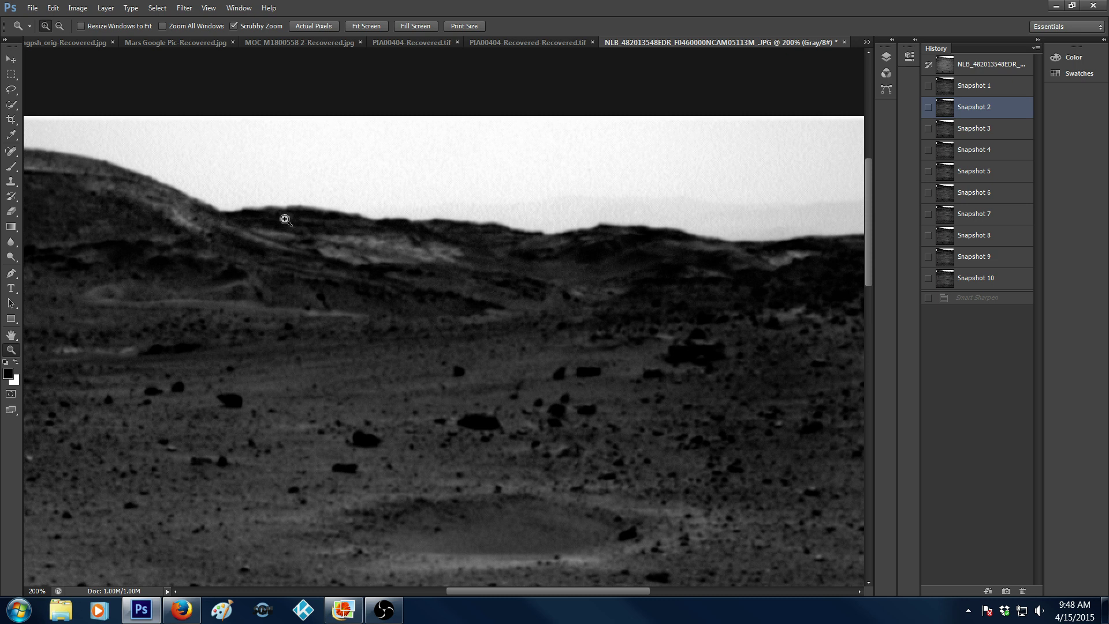
pyautogui.click(1008, 217)
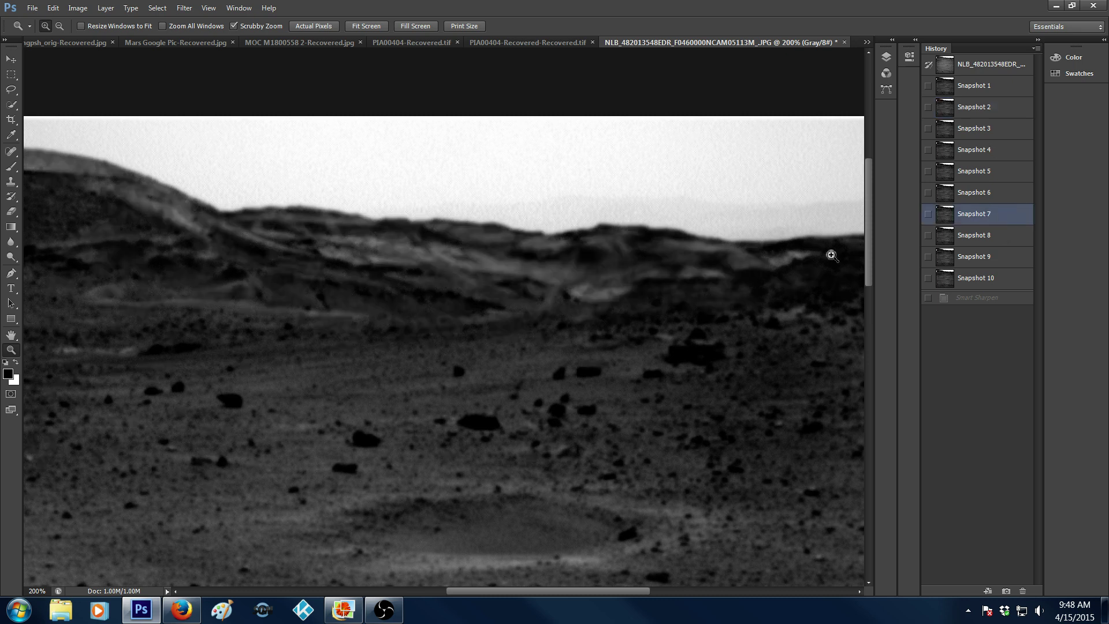
# Inspect Snapshot 7 at 100% and 160%, and examine Snapshot 10 around the ridge at about 121% and 174%
pyautogui.keyDown('alt'); pyautogui.click(792, 278); pyautogui.keyUp('alt')
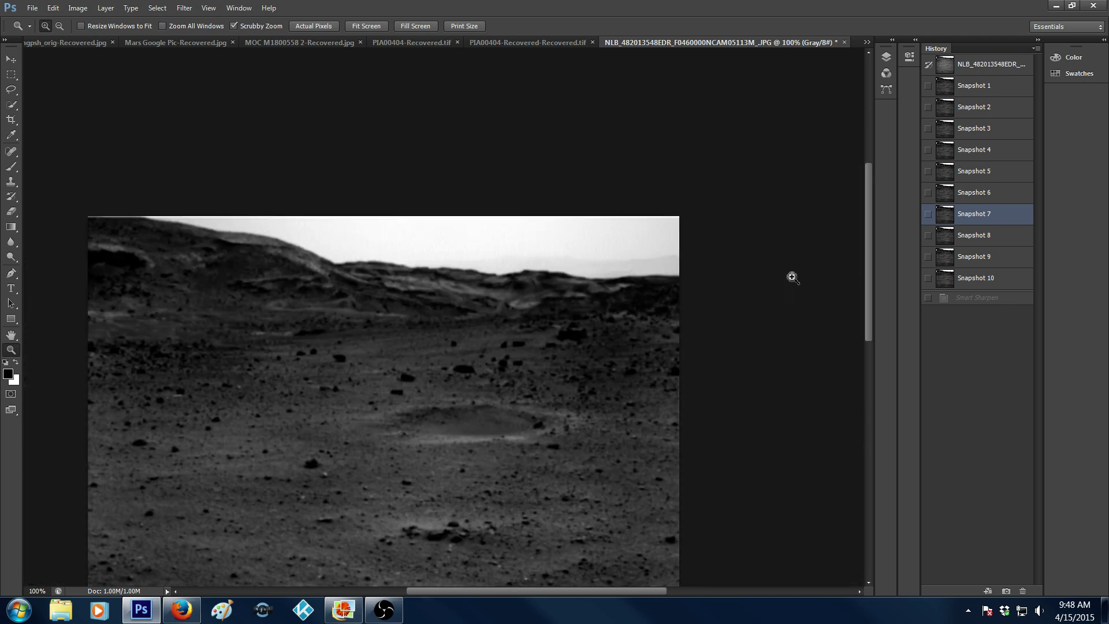
pyautogui.moveTo(792, 277); pyautogui.dragTo(993, 261)
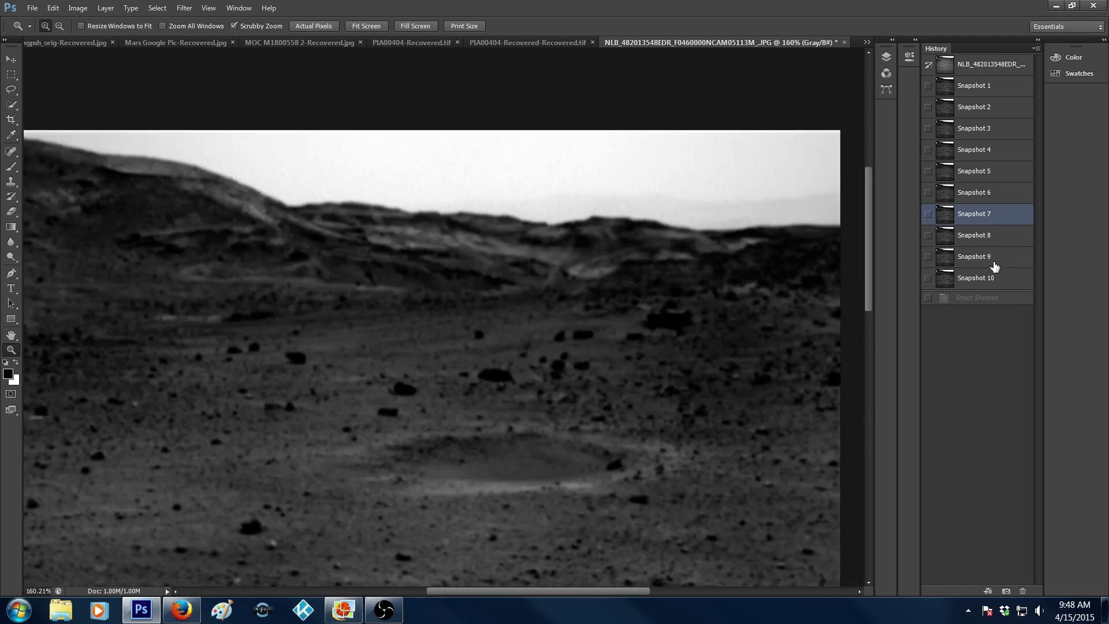
pyautogui.click(993, 278)
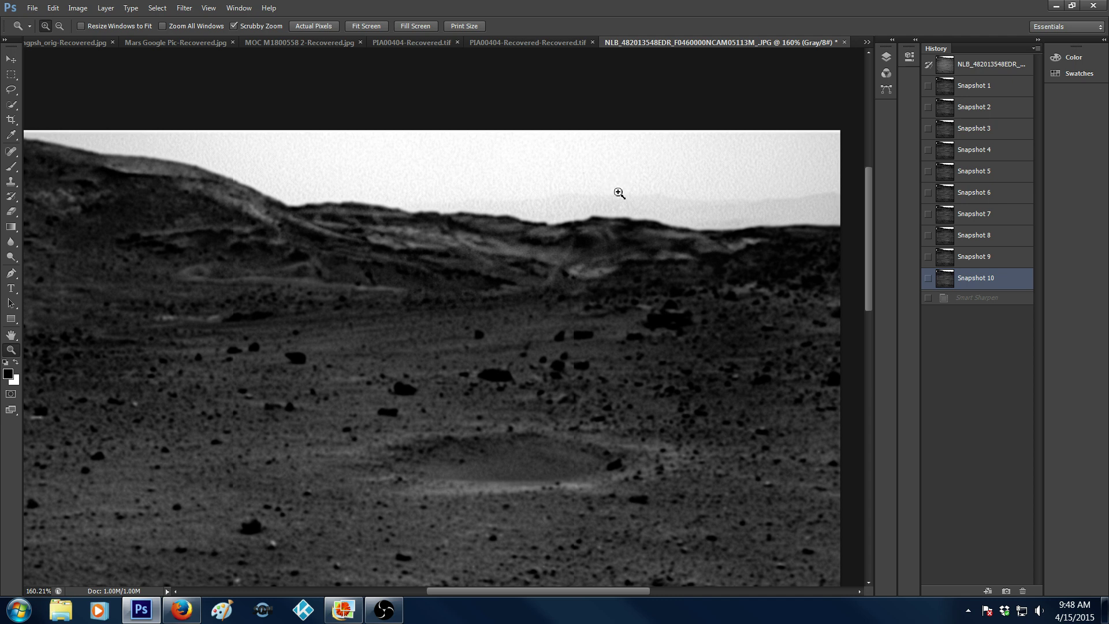
pyautogui.moveTo(620, 193); pyautogui.dragTo(603, 211)
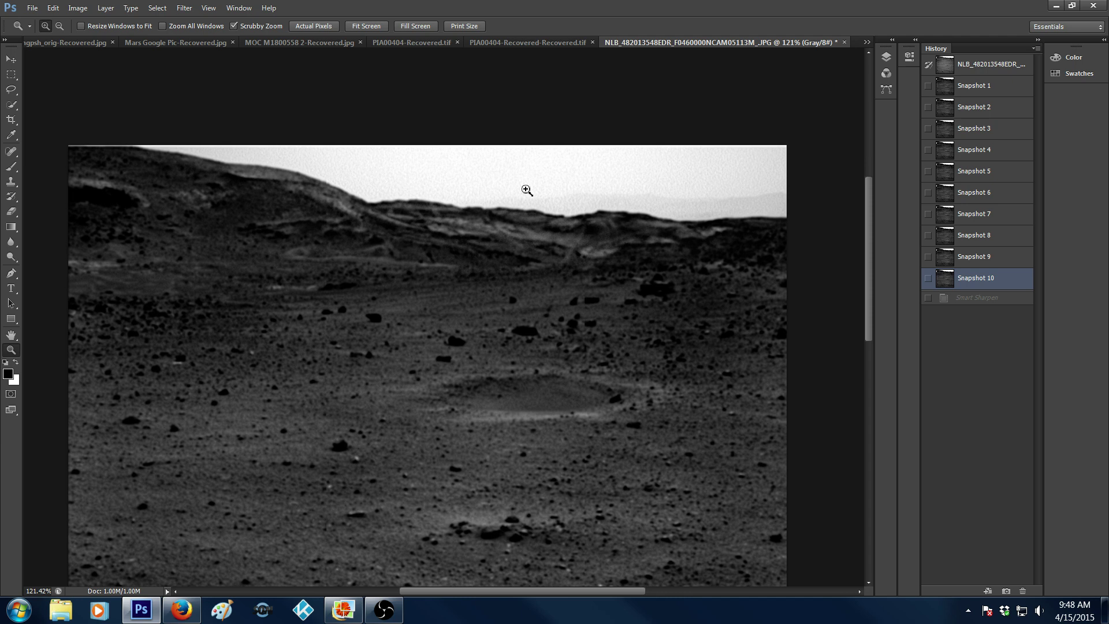
pyautogui.moveTo(526, 190); pyautogui.dragTo(569, 173)
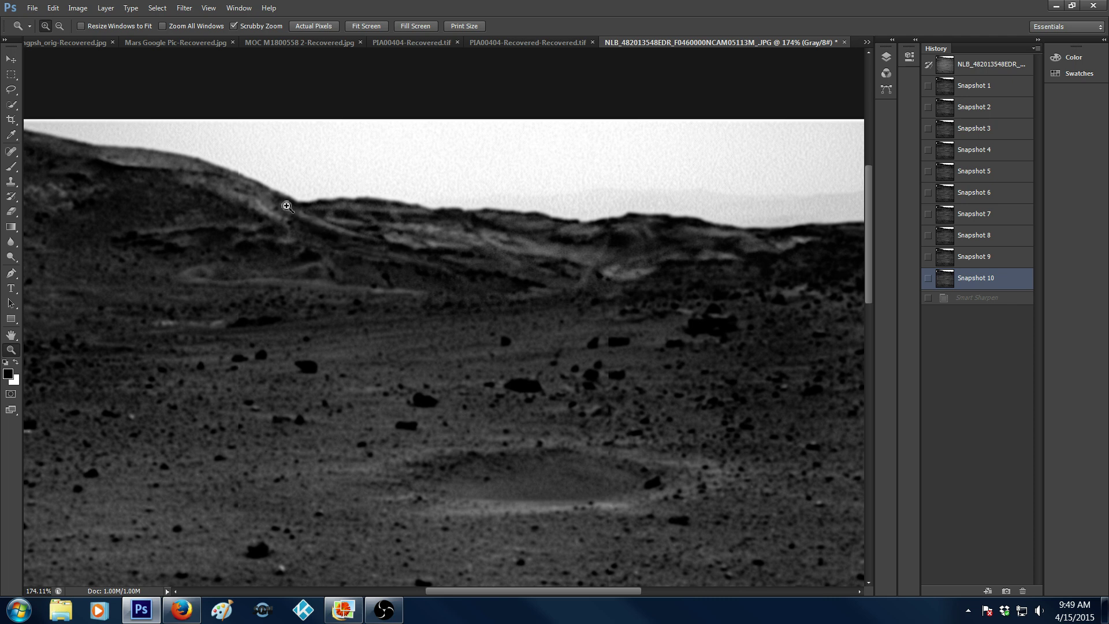
# Compare Snapshot 7 with Snapshot 10 around the hills and valley at about 167%, ending on Snapshot 10
pyautogui.click(1000, 216)
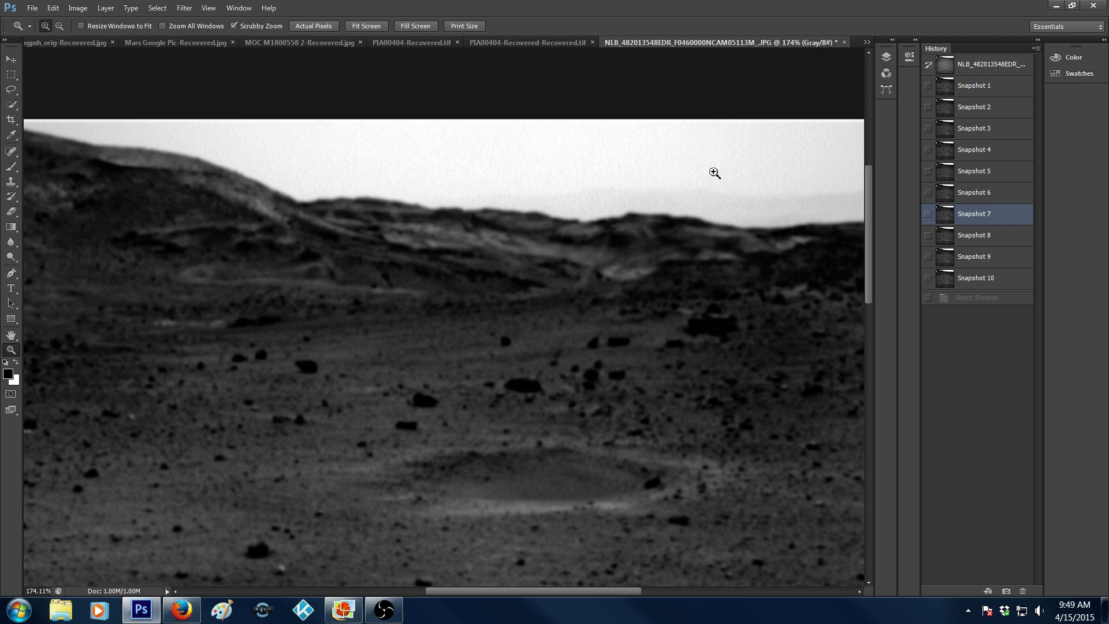
pyautogui.moveTo(713, 173); pyautogui.dragTo(635, 219)
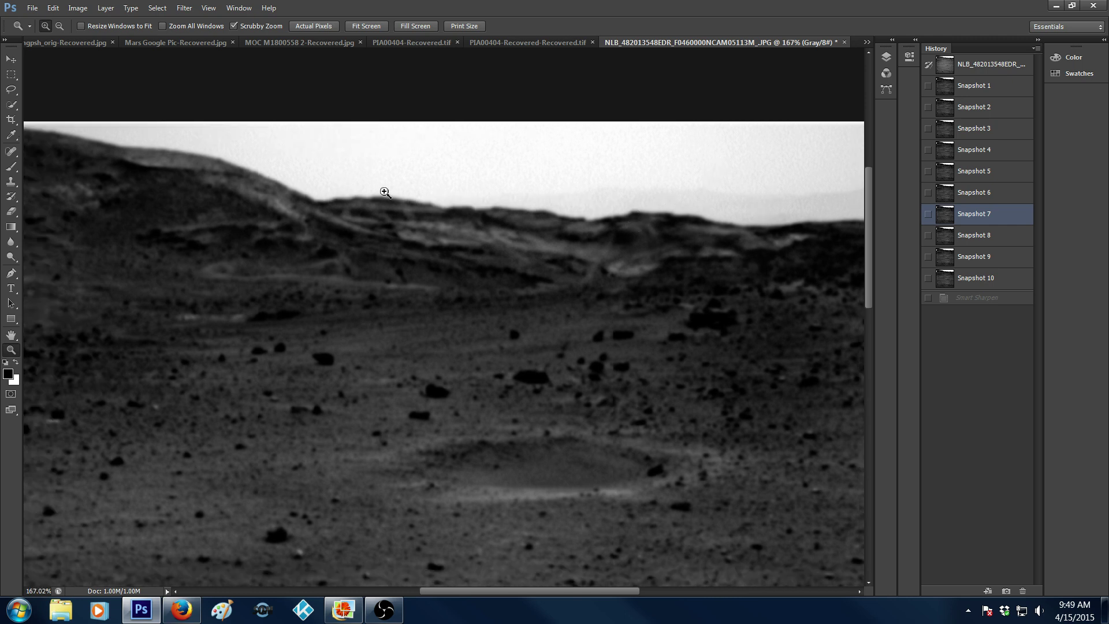
pyautogui.scroll(1, 385, 191)
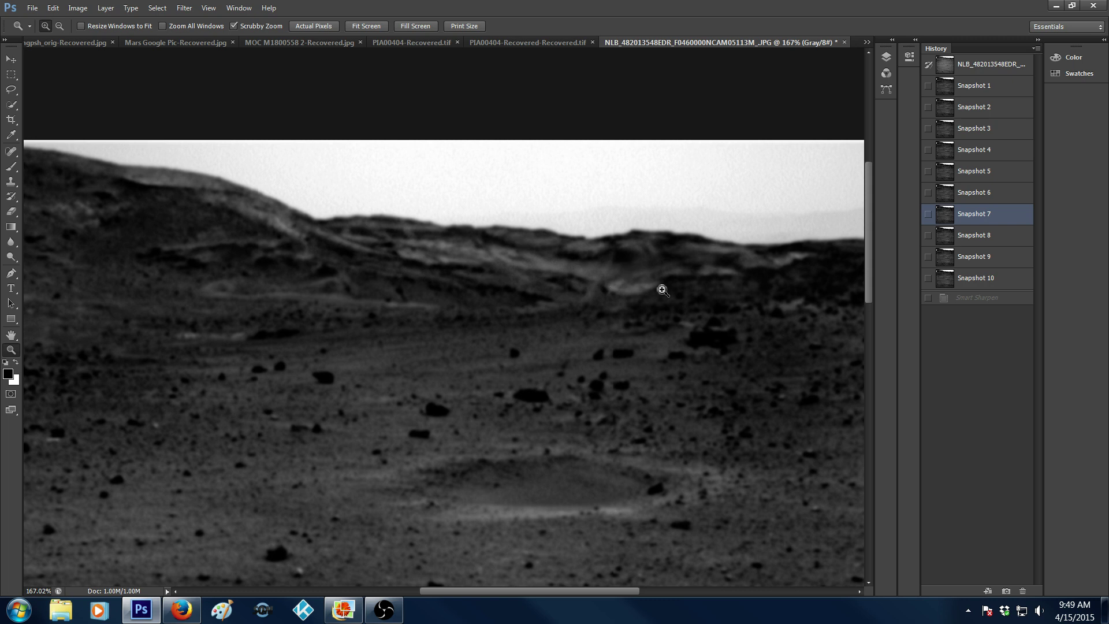
pyautogui.click(989, 285)
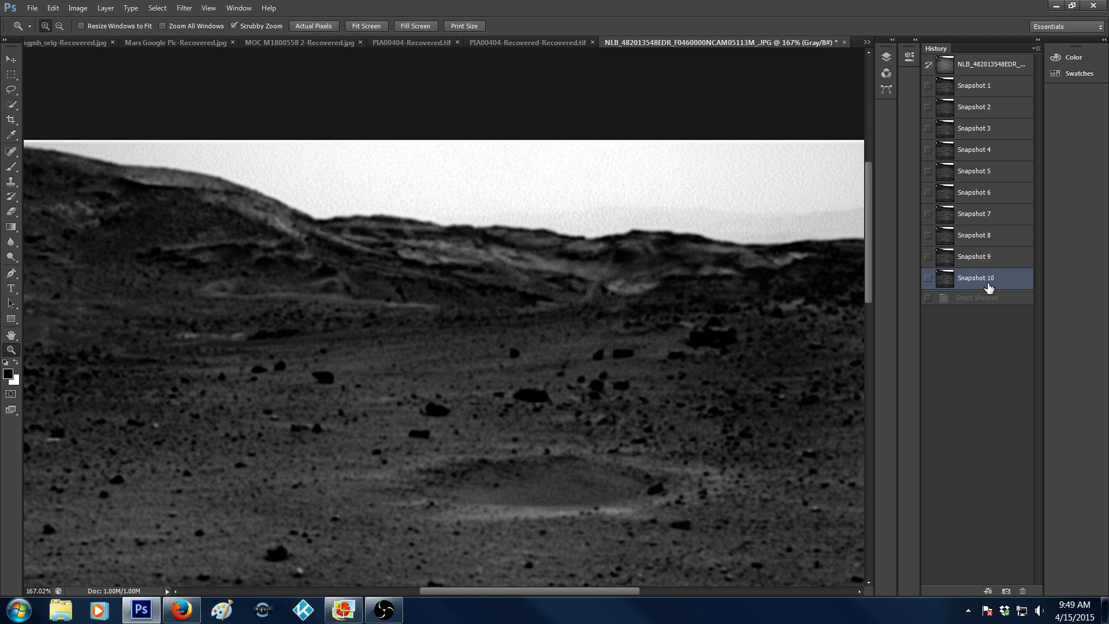
# Switch to Photo Gallery to display the Mars Anomalies Banner image
pyautogui.click(344, 610)
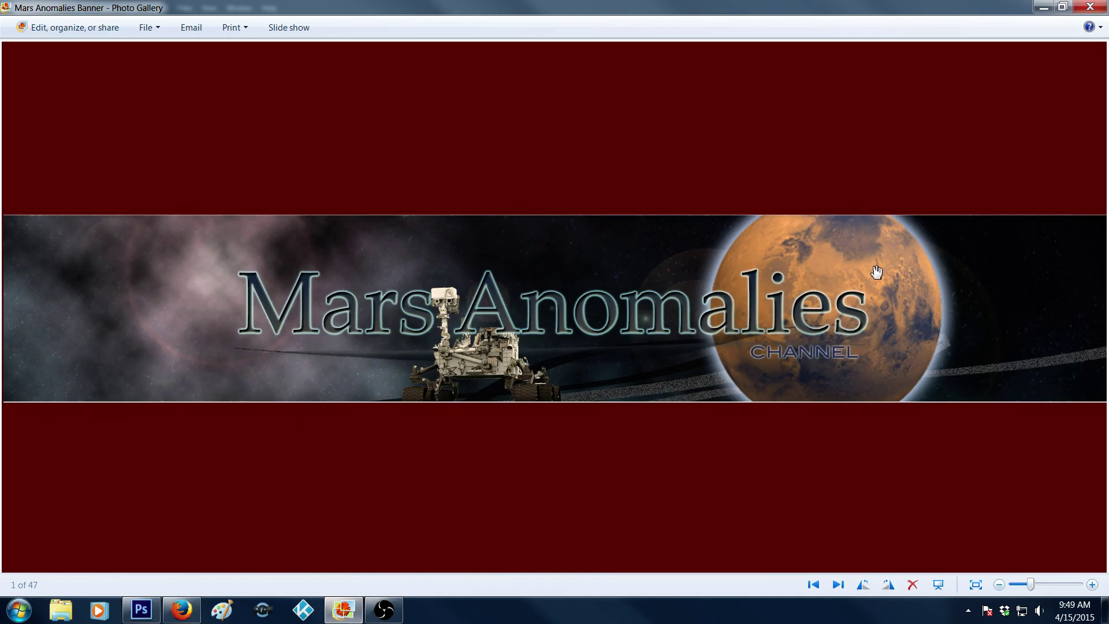